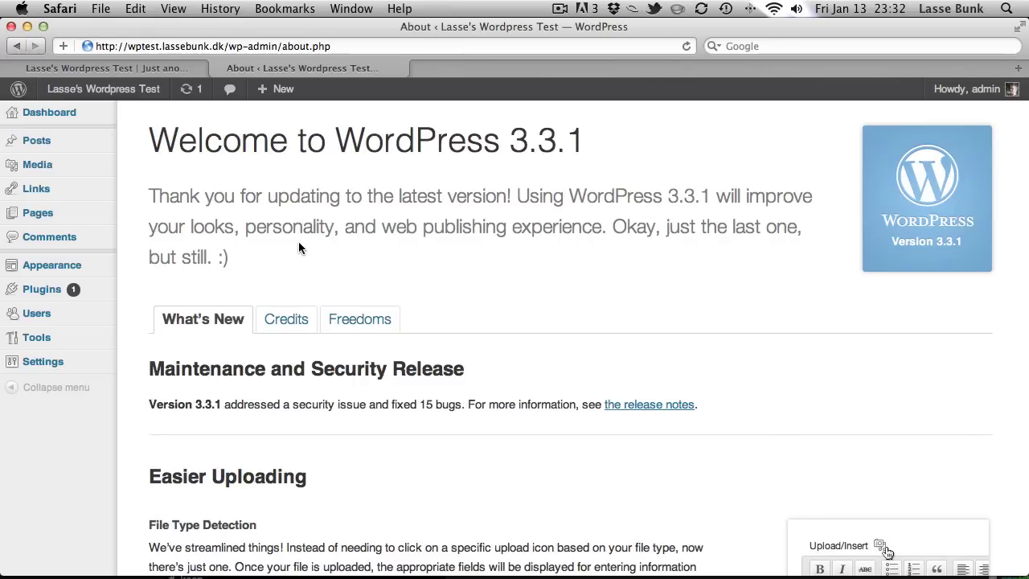
Activate the A/B Test for WordPress plugin from the installed Plugins list.
{"action": "left_click", "coordinate": [44, 289]}
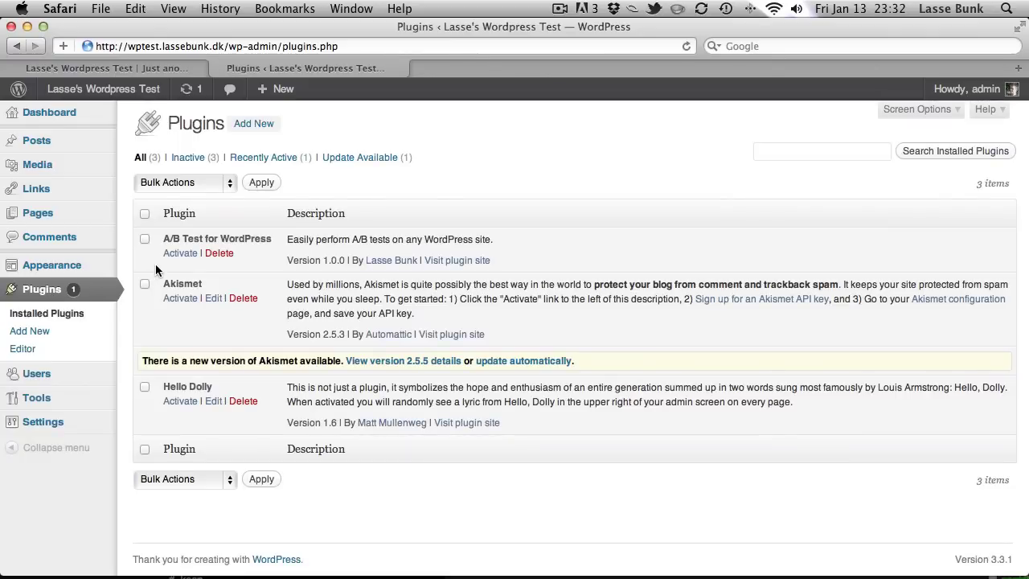
{"action": "left_click", "coordinate": [181, 255]}
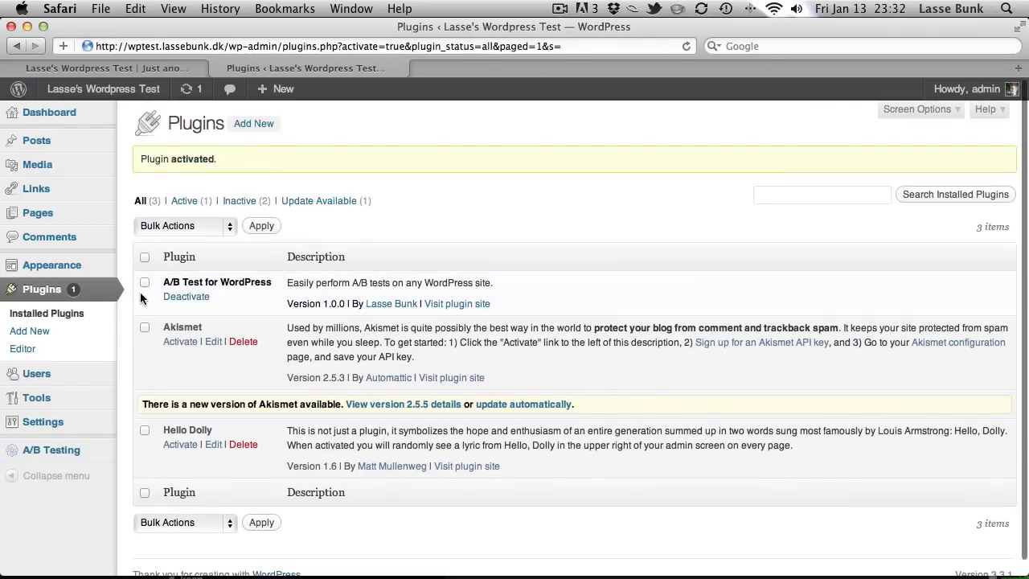
Open Experiment 1's overview, select its [abtest experiment="1"] shortcode, and scroll to Goal 1.
{"action": "scroll", "coordinate": [50, 438], "scroll_direction": "down", "scroll_amount": 1}
{"action": "left_click", "coordinate": [51, 435]}
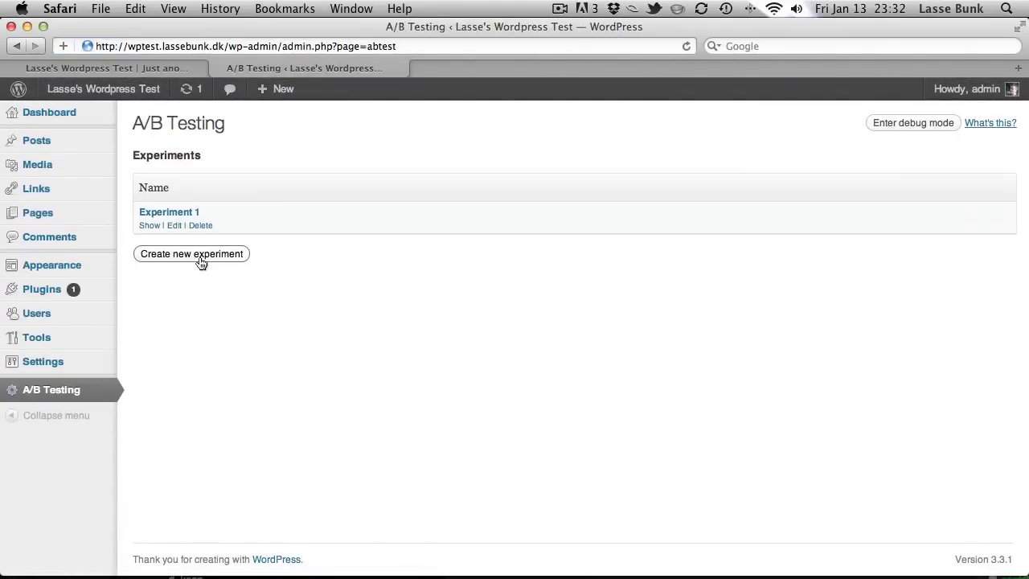
{"action": "left_click", "coordinate": [190, 212]}
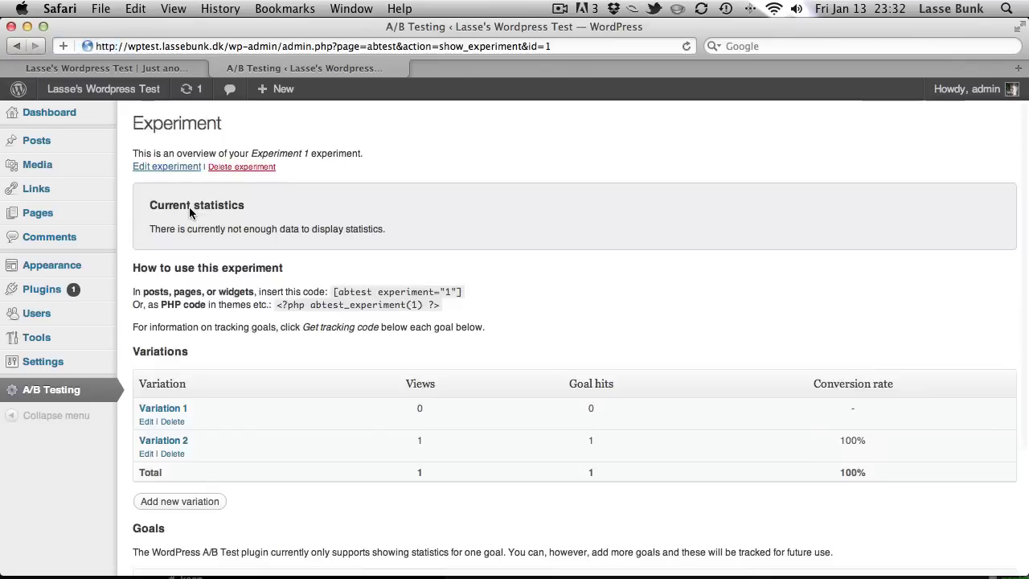
{"action": "scroll", "coordinate": [189, 206], "scroll_direction": "down", "scroll_amount": 3}
{"action": "scroll", "coordinate": [190, 213], "scroll_direction": "up", "scroll_amount": 3}
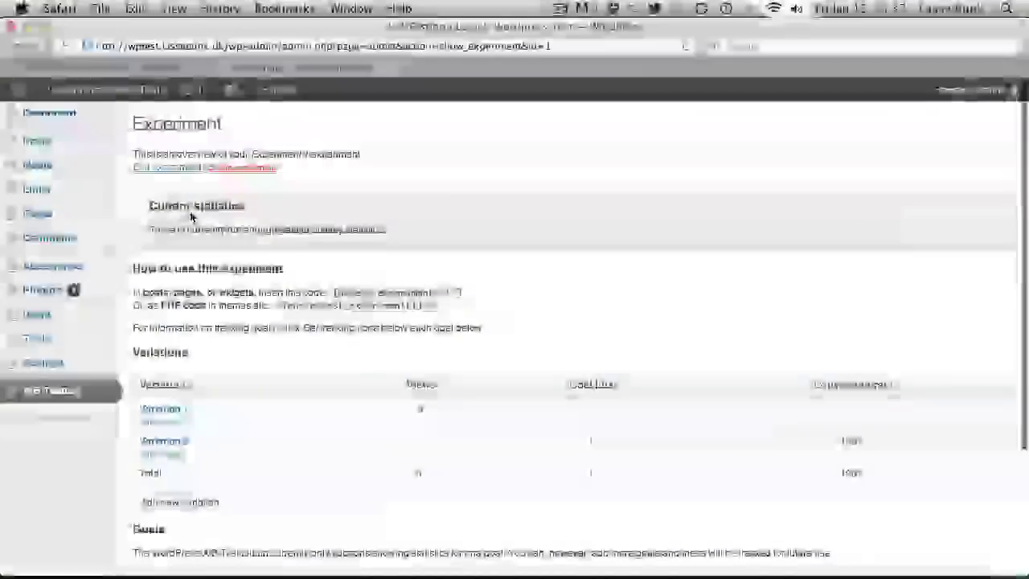
{"action": "scroll", "coordinate": [191, 214], "scroll_direction": "down", "scroll_amount": 1}
{"action": "scroll", "coordinate": [241, 241], "scroll_direction": "up", "scroll_amount": 2}
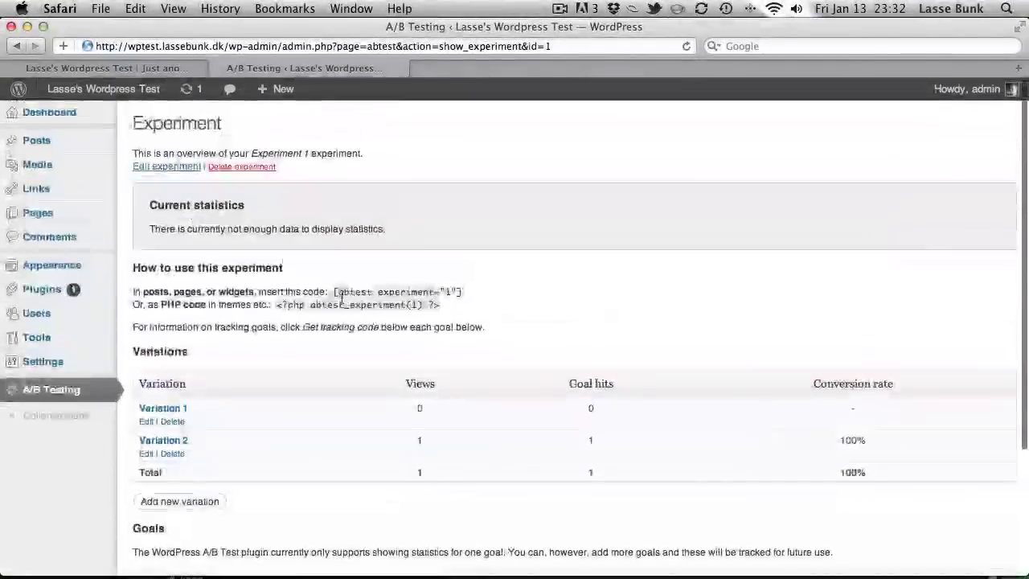
{"action": "left_click_drag", "start_coordinate": [330, 291], "coordinate": [470, 294]}
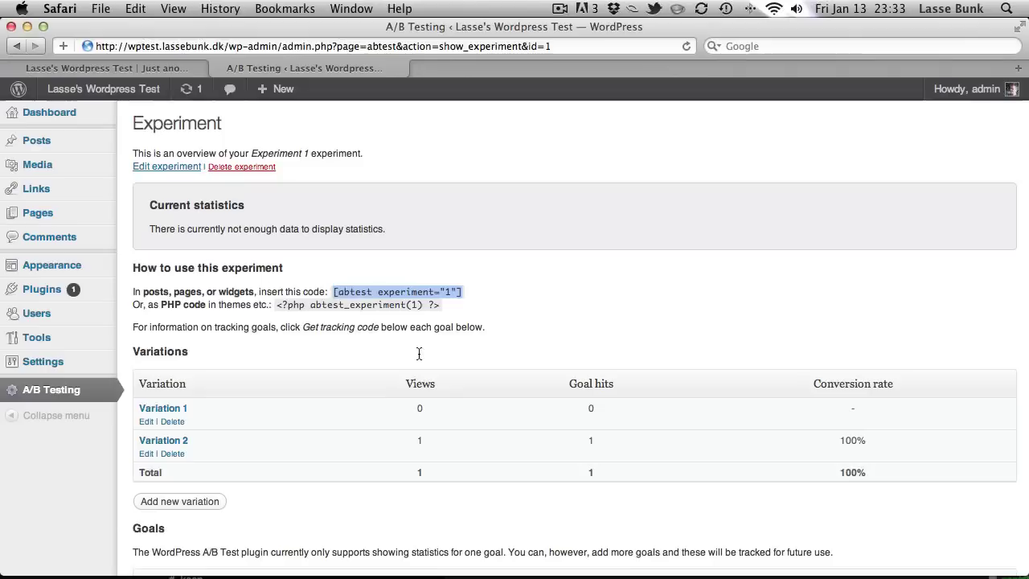
{"action": "scroll", "coordinate": [234, 414], "scroll_direction": "down", "scroll_amount": 3}
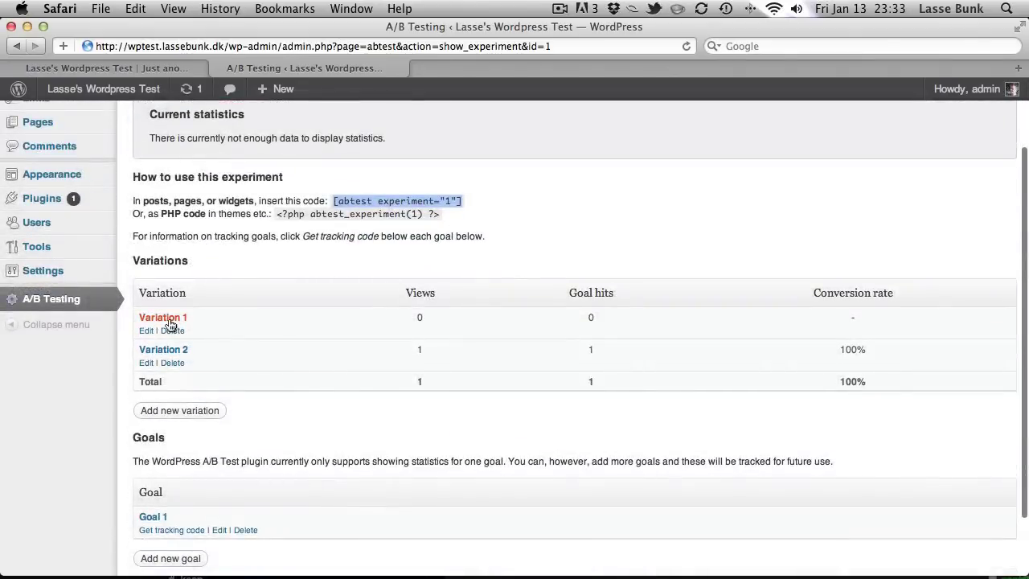
Inspect Variation 1's content and leave it without saving changes.
{"action": "left_click", "coordinate": [164, 319]}
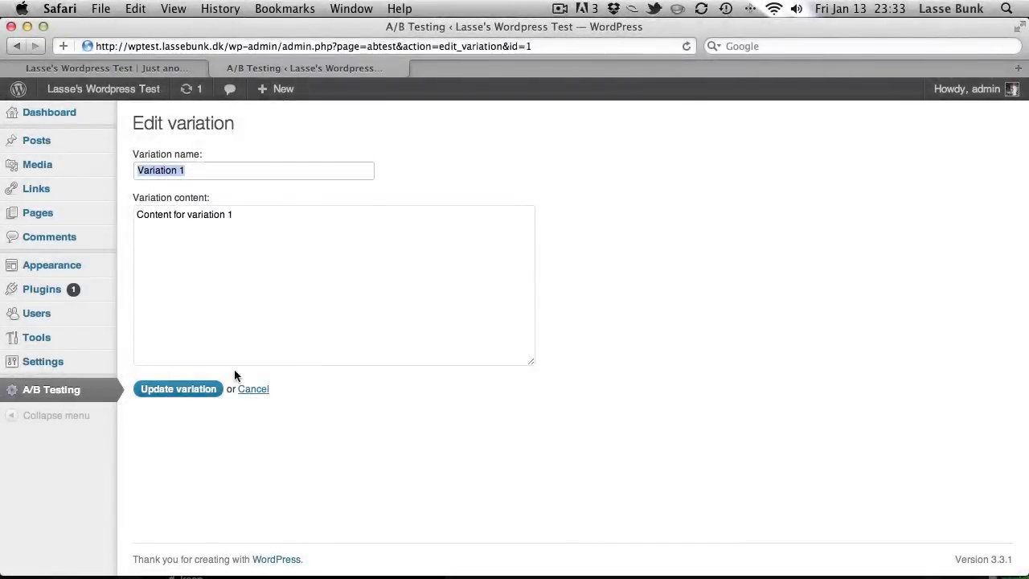
{"action": "left_click", "coordinate": [306, 260]}
{"action": "key", "text": "super+a"}
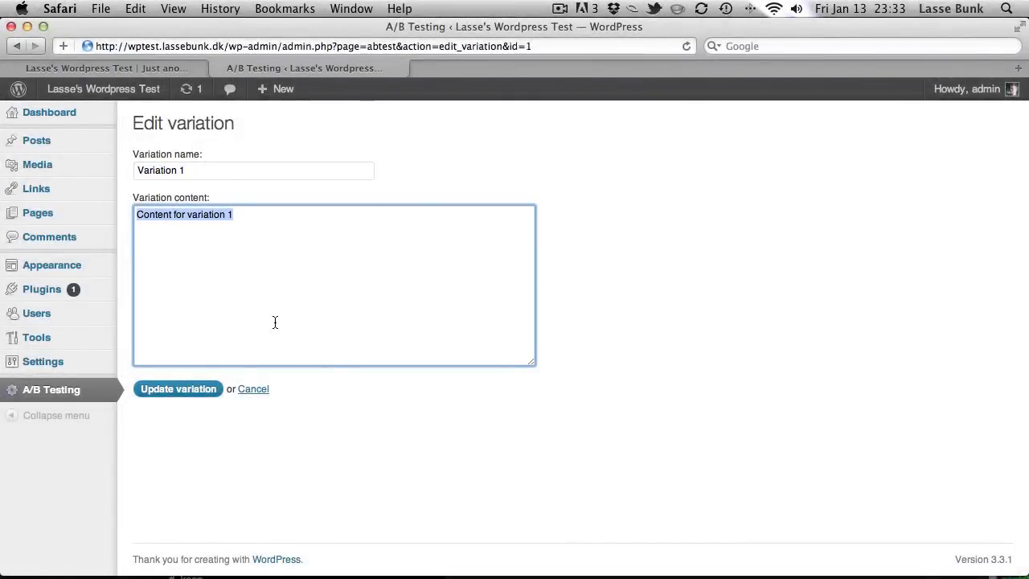
{"action": "left_click", "coordinate": [254, 388]}
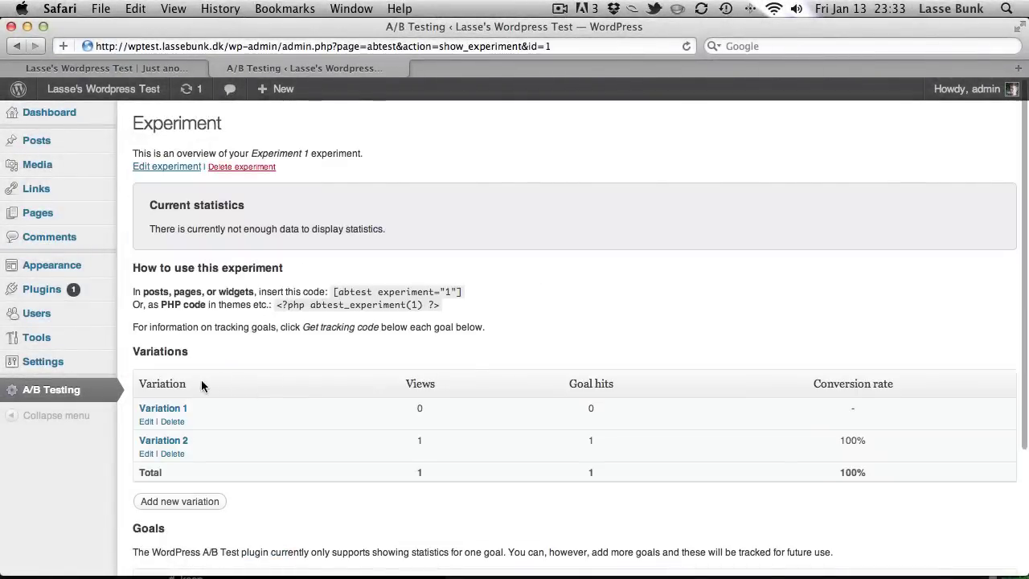
Inspect Variation 2's content unchanged, then copy the [abtest experiment="1"] shortcode.
{"action": "left_click", "coordinate": [159, 441]}
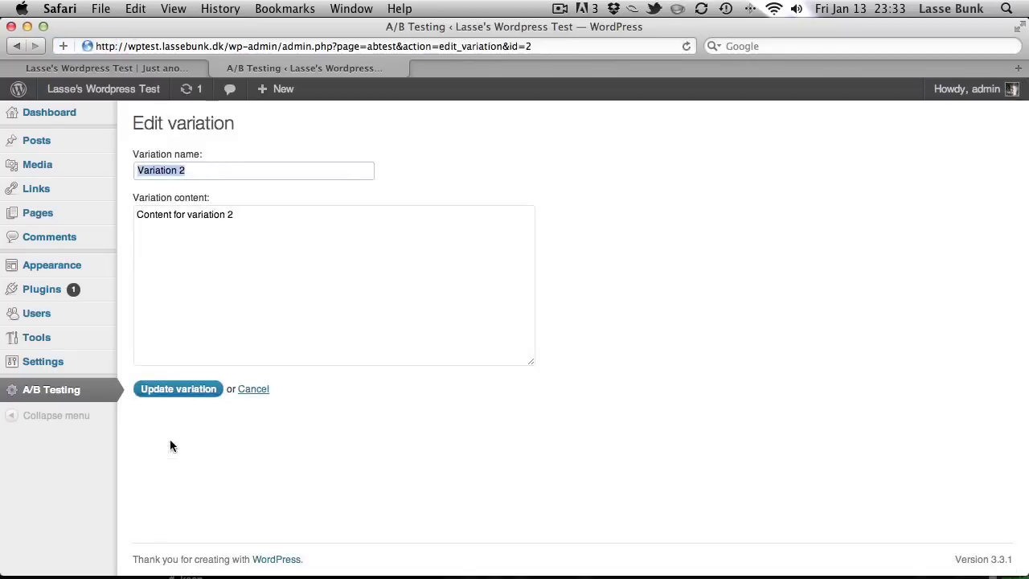
{"action": "left_click", "coordinate": [321, 248]}
{"action": "key", "text": "super+a"}
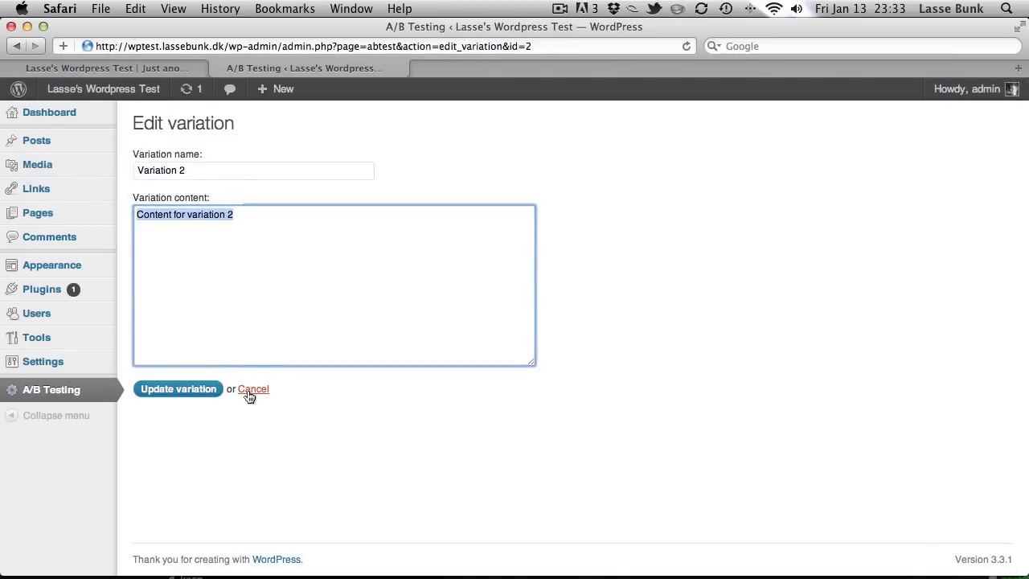
{"action": "left_click", "coordinate": [264, 394]}
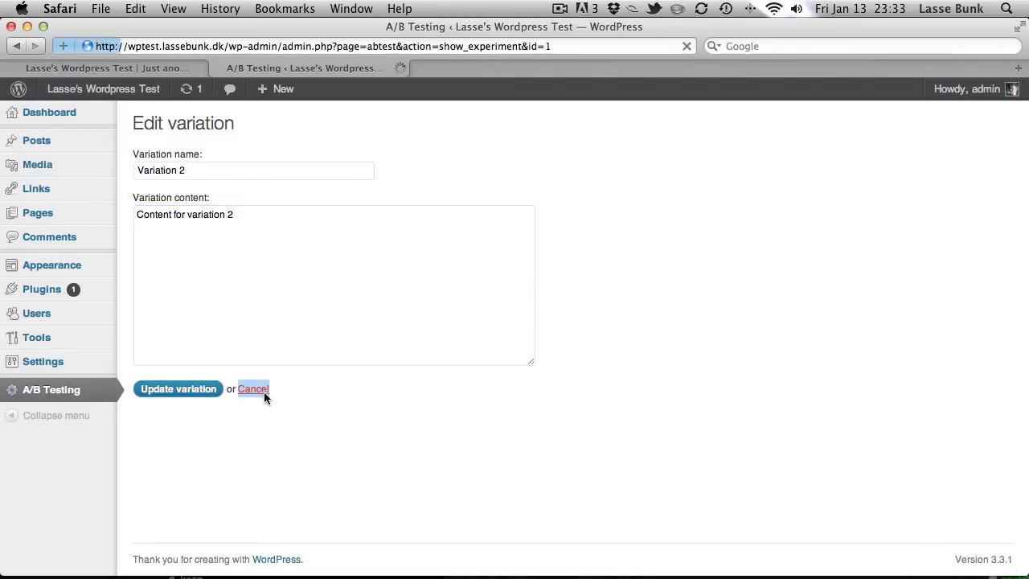
{"action": "left_click_drag", "start_coordinate": [333, 291], "coordinate": [459, 288]}
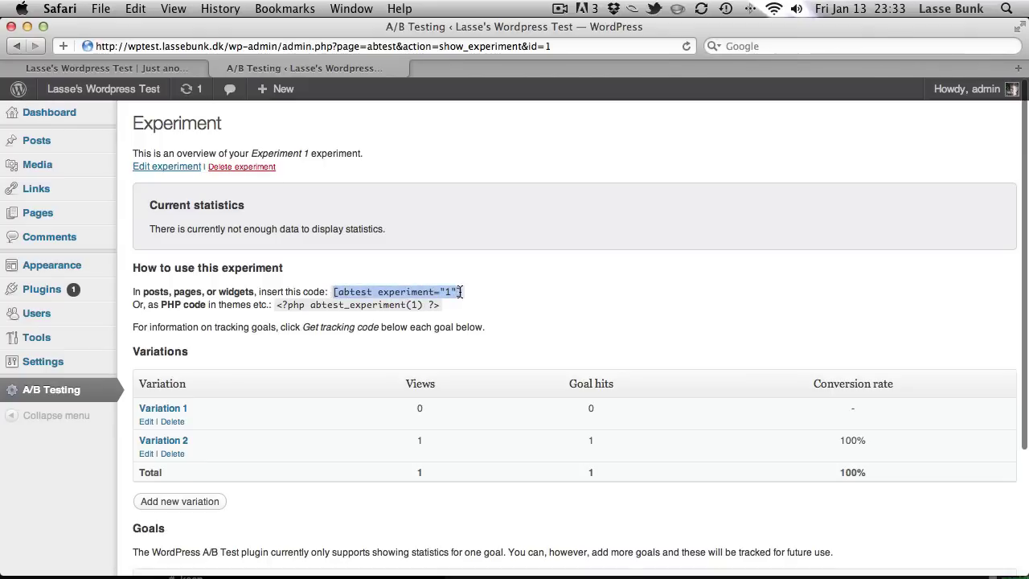
{"action": "key", "text": "super+c"}
Start a new post titled 'My Test Post'.
{"action": "mouse_move", "coordinate": [52, 163]}
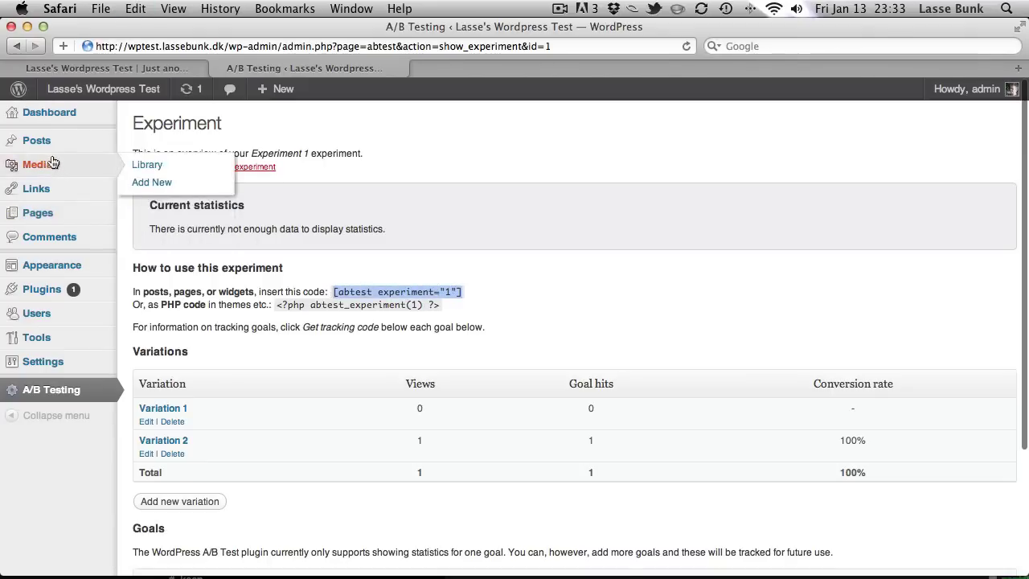
{"action": "mouse_move", "coordinate": [46, 140]}
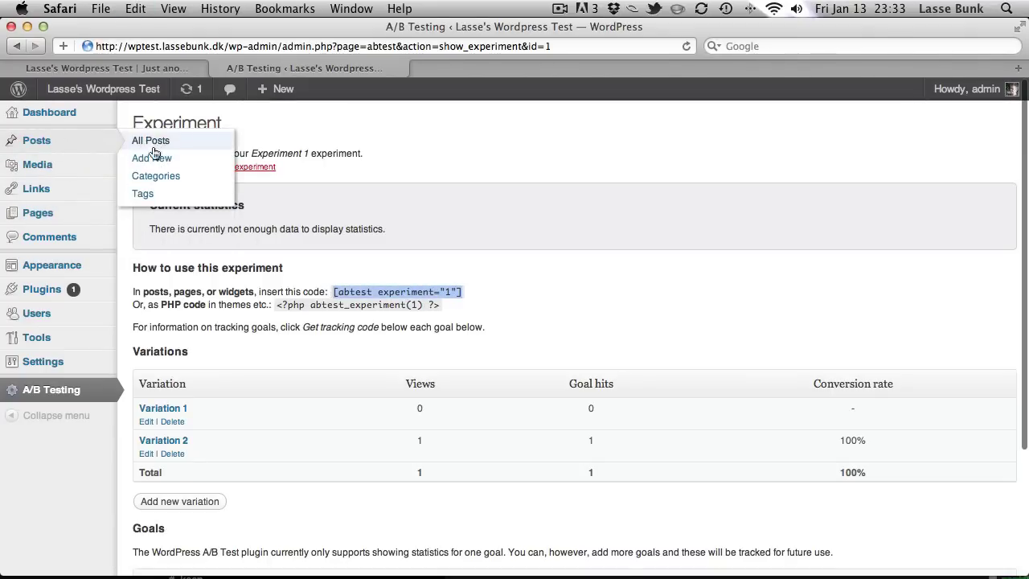
{"action": "left_click", "coordinate": [153, 158]}
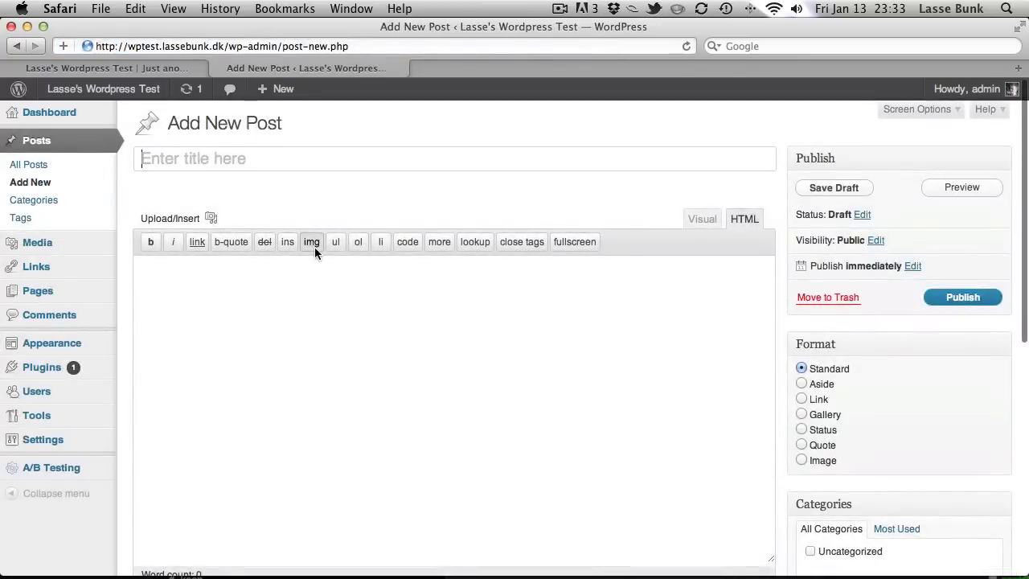
{"action": "type", "text": "My Test Post"}
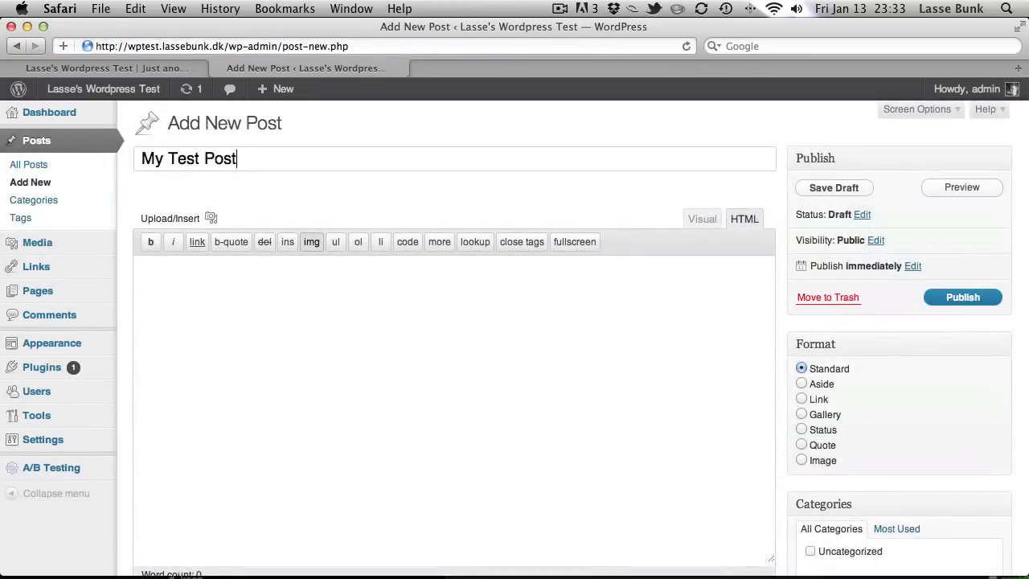
Write 'This is the content', the pasted shortcode, and 'This is the end of the post', then publish.
{"action": "left_click", "coordinate": [349, 433]}
{"action": "type", "text": "This is th"}
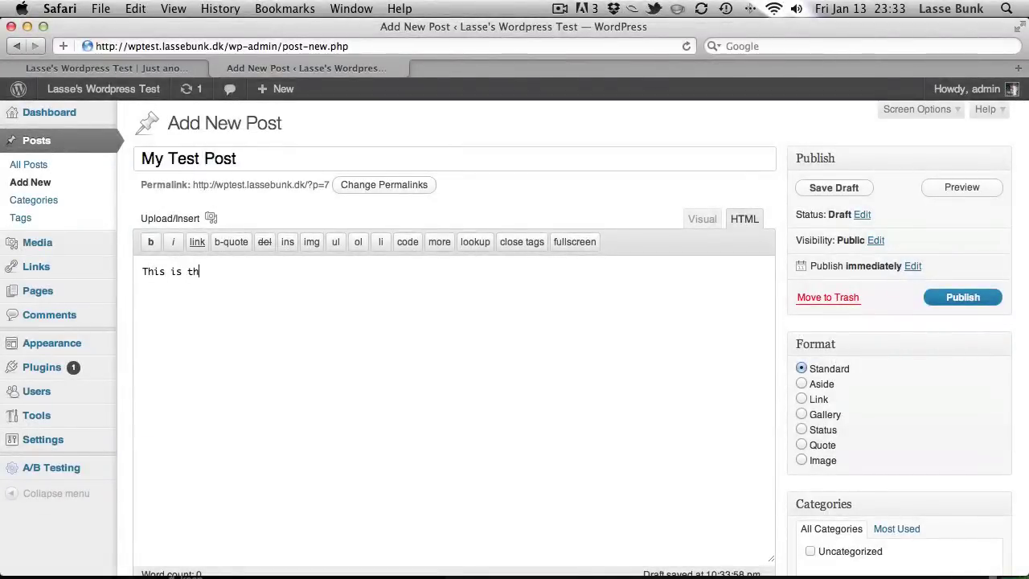
{"action": "type", "text": "e contente"}
{"action": "key", "text": "BackSpace"}
{"action": "key", "text": "BackSpace"}
{"action": "key", "text": "super+v"}
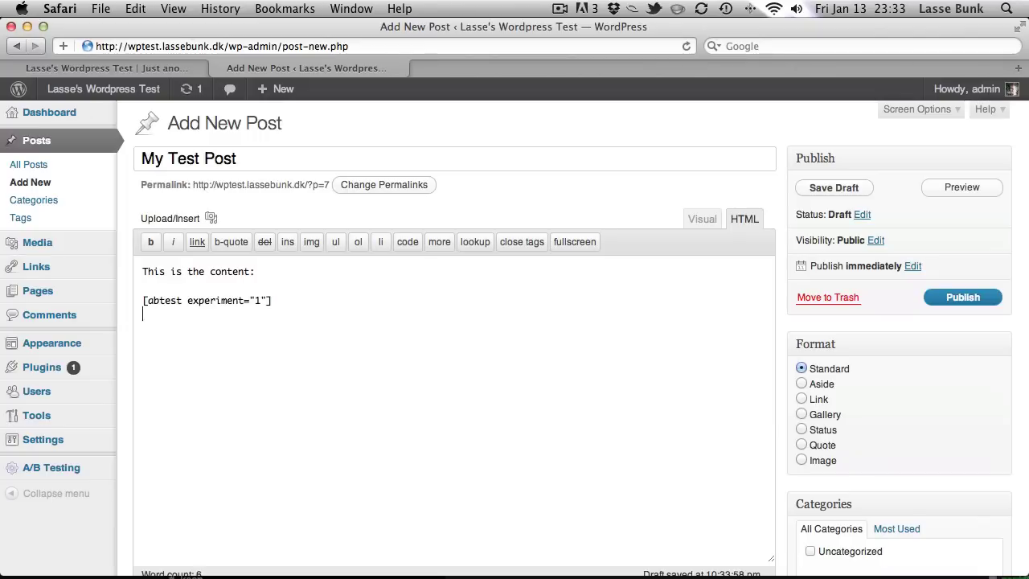
{"action": "key", "text": "Return"}
{"action": "type", "text": "This is the end of the post."}
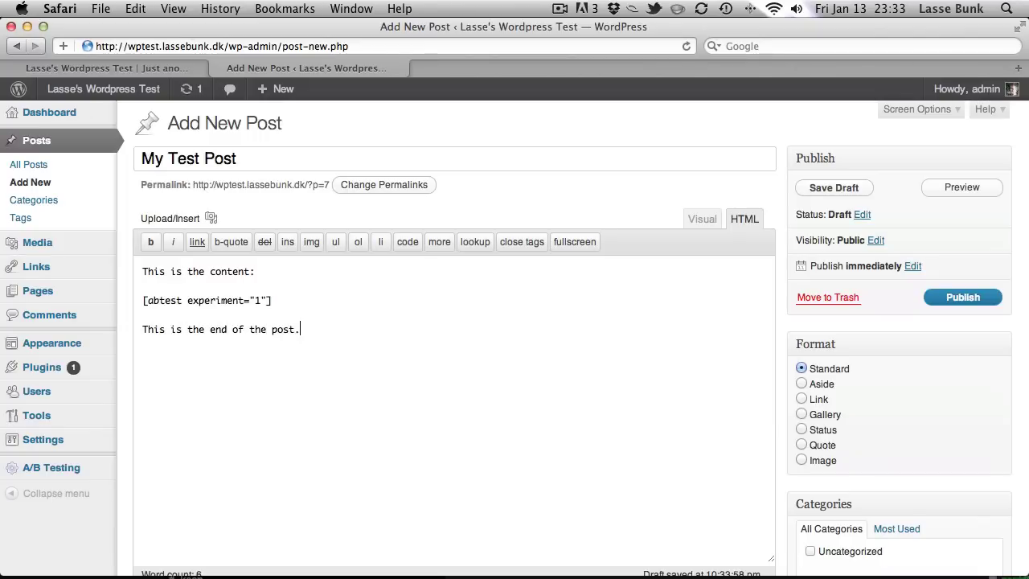
{"action": "left_click", "coordinate": [962, 297]}
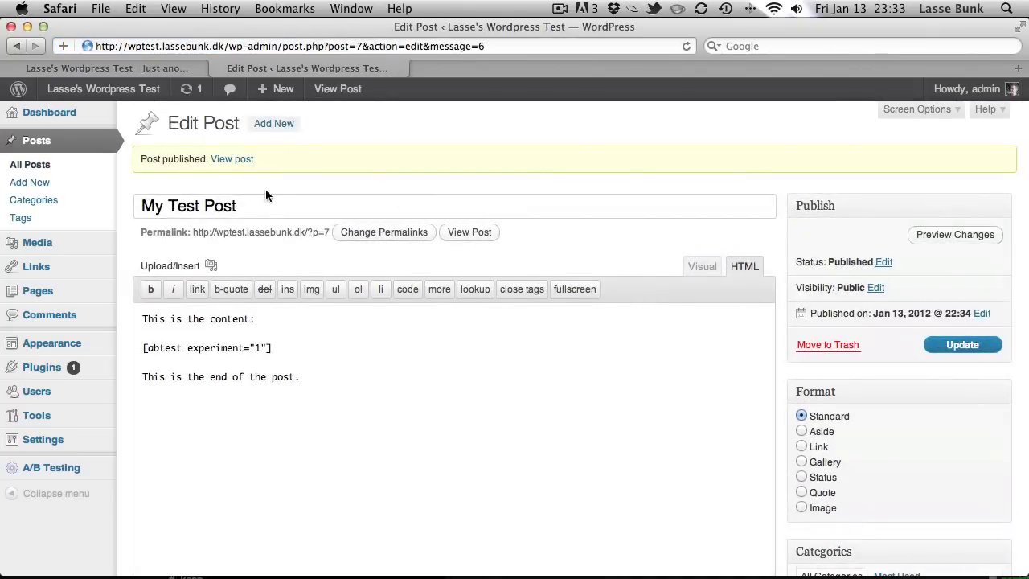
View My Test Post and reload it five times, confirming it keeps showing Content for variation 2.
{"action": "left_click", "coordinate": [233, 160]}
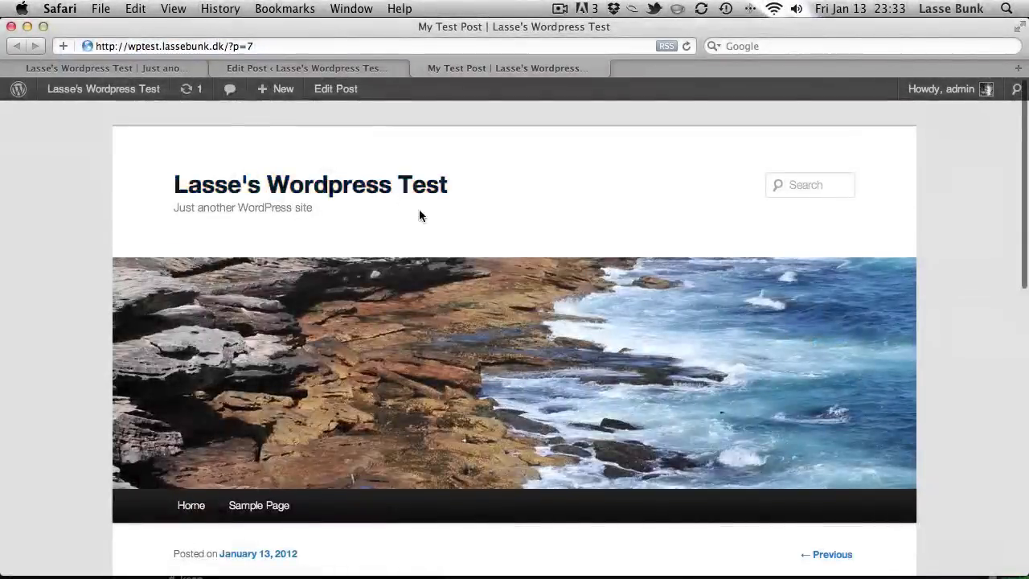
{"action": "scroll", "coordinate": [419, 211], "scroll_direction": "down", "scroll_amount": 5}
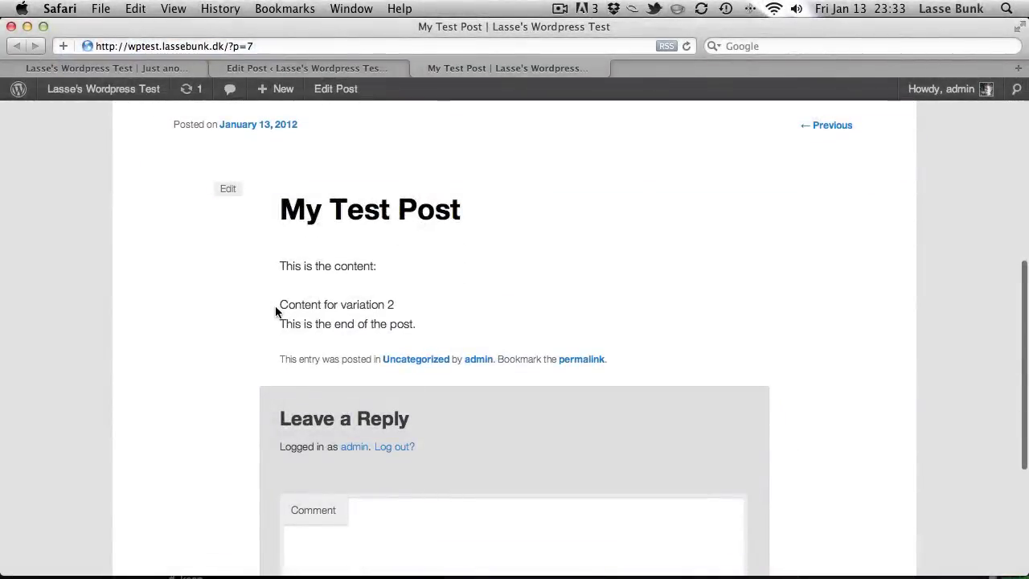
{"action": "left_click_drag", "start_coordinate": [278, 305], "coordinate": [401, 301]}
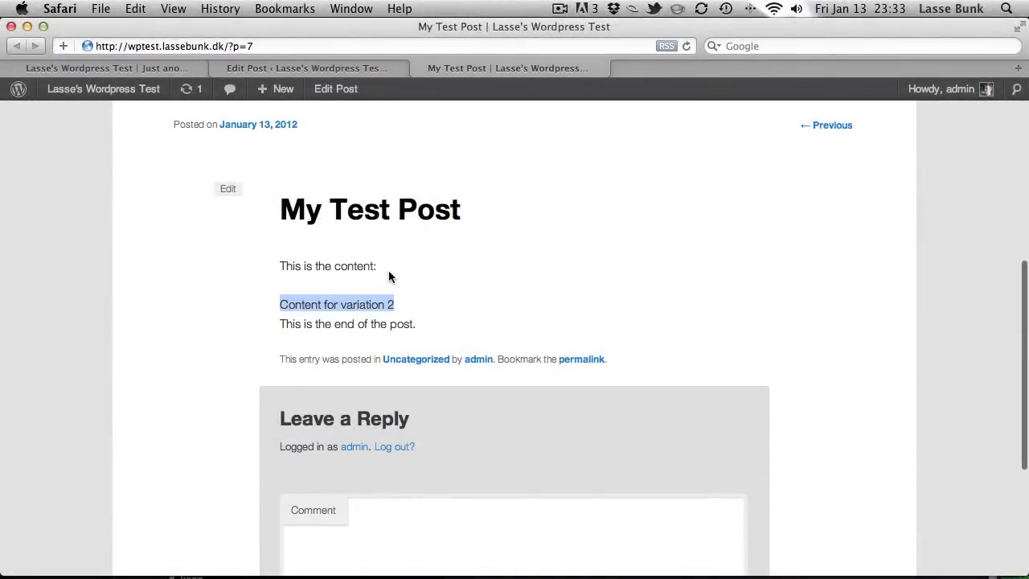
{"action": "key", "text": "super+r"}
{"action": "scroll", "coordinate": [393, 303], "scroll_direction": "down", "scroll_amount": 3}
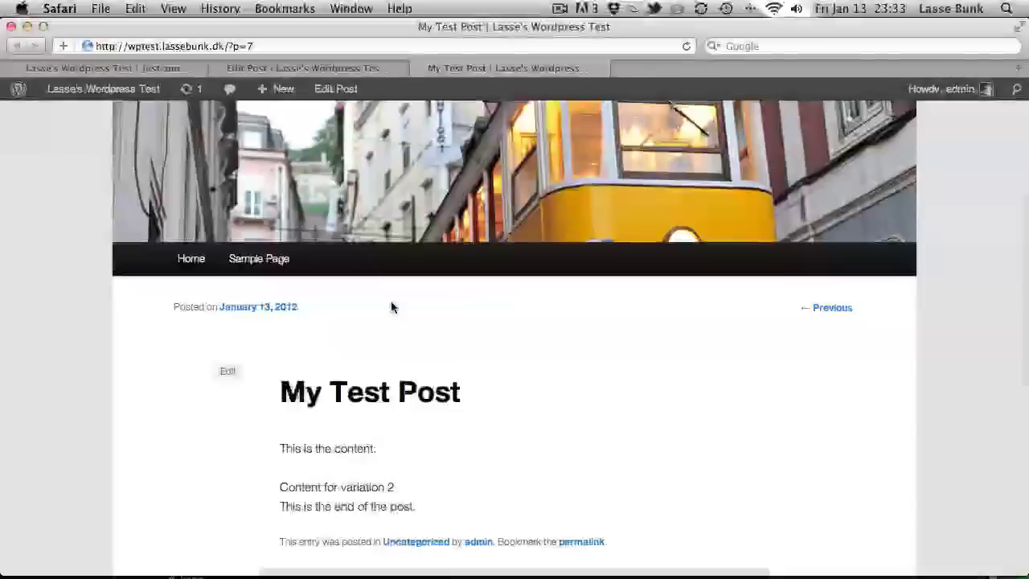
{"action": "scroll", "coordinate": [391, 306], "scroll_direction": "down", "scroll_amount": 5}
{"action": "scroll", "coordinate": [390, 305], "scroll_direction": "up", "scroll_amount": 3}
{"action": "key", "text": "super+r"}
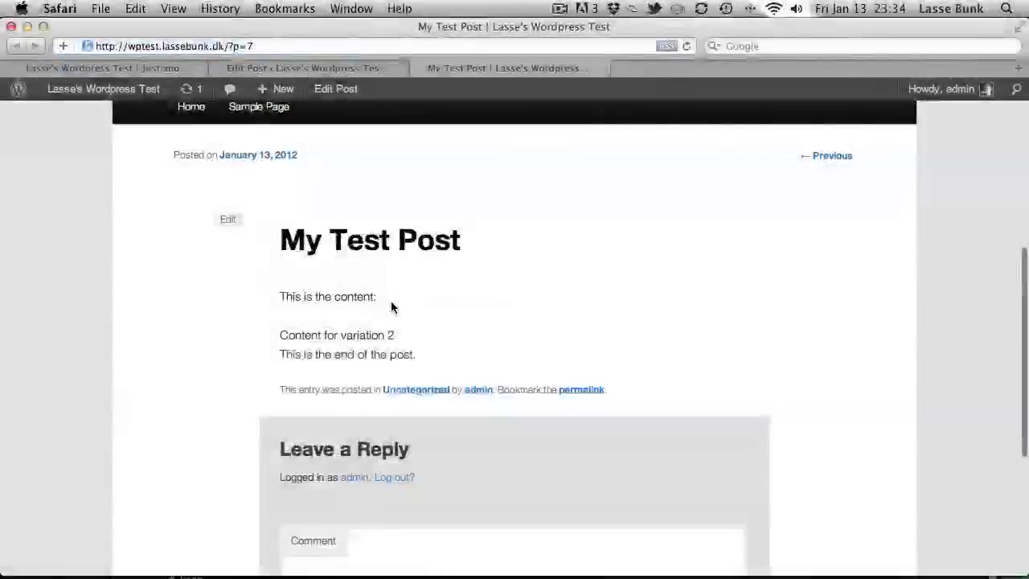
{"action": "key", "text": "super+r"}
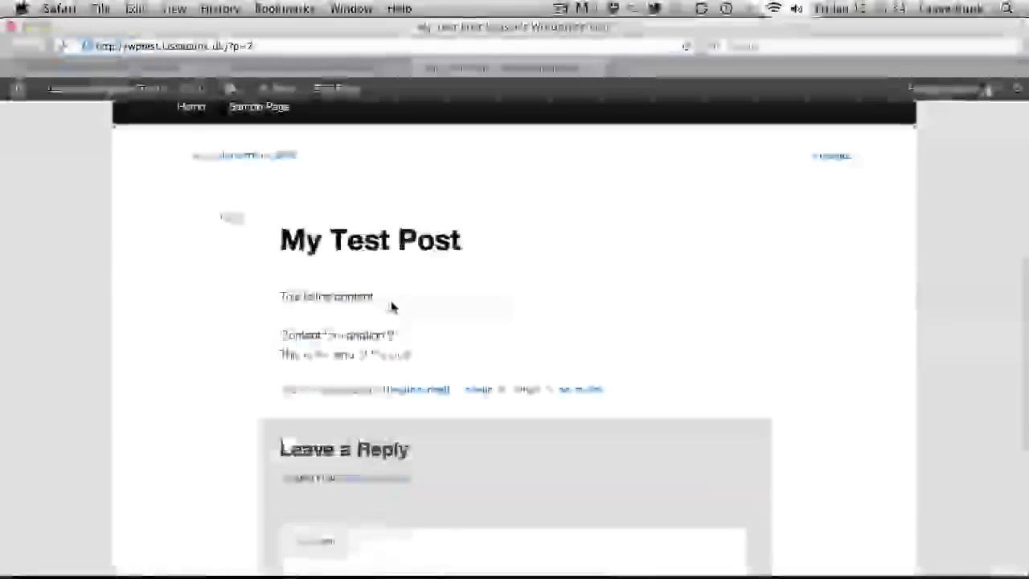
{"action": "key", "text": "super+r"}
{"action": "key", "text": "super+r"}
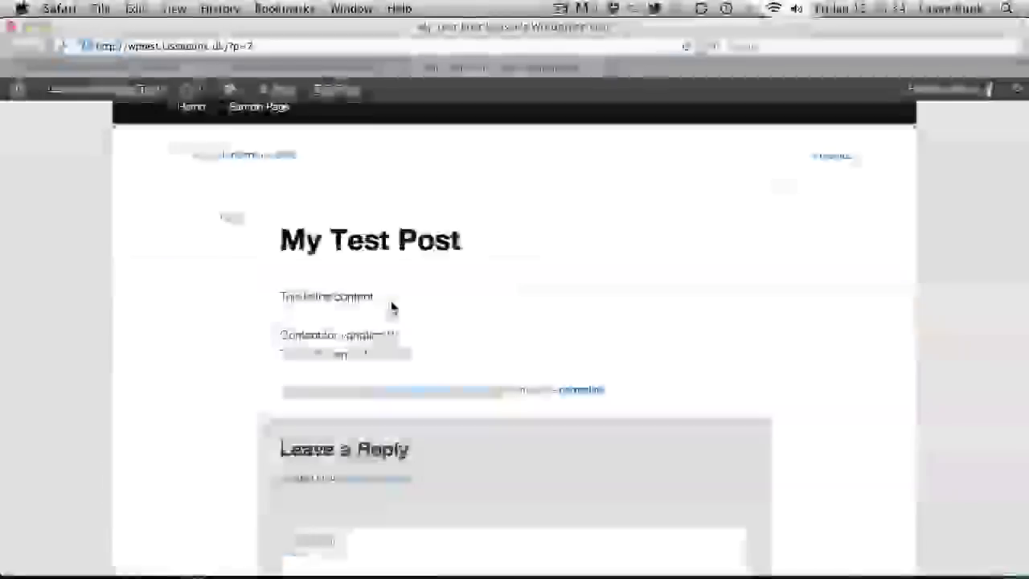
{"action": "key", "text": "super+r"}
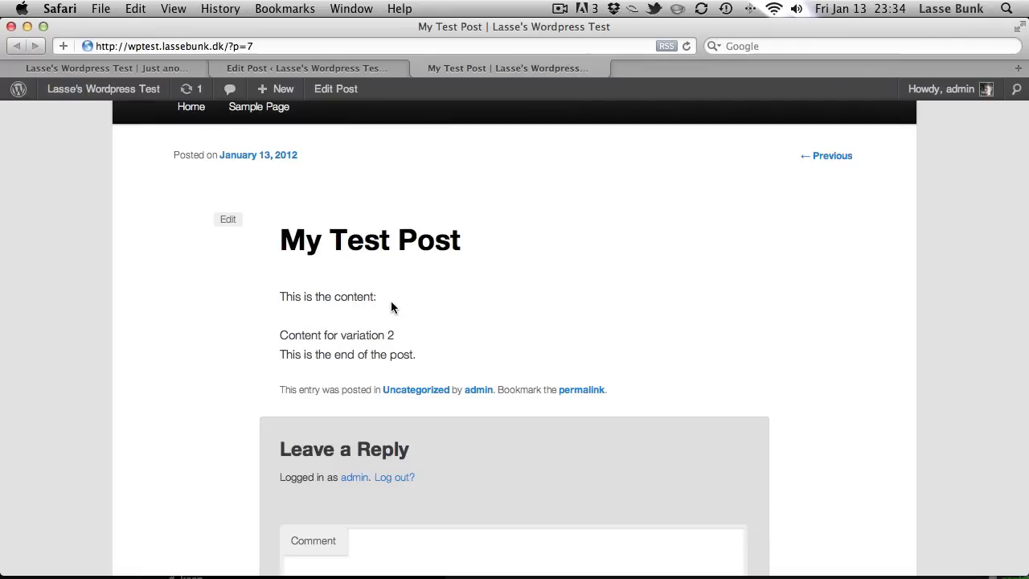
Close the site home page tab, keeping the My Test Post editor tab open.
{"action": "left_click", "coordinate": [161, 69]}
{"action": "left_click", "coordinate": [276, 71]}
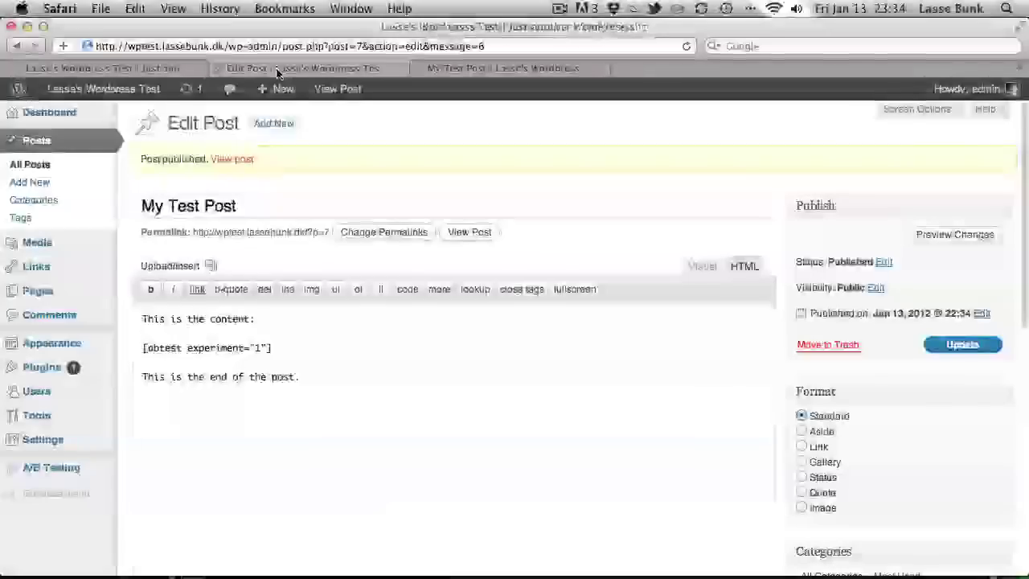
{"action": "left_click", "coordinate": [17, 70]}
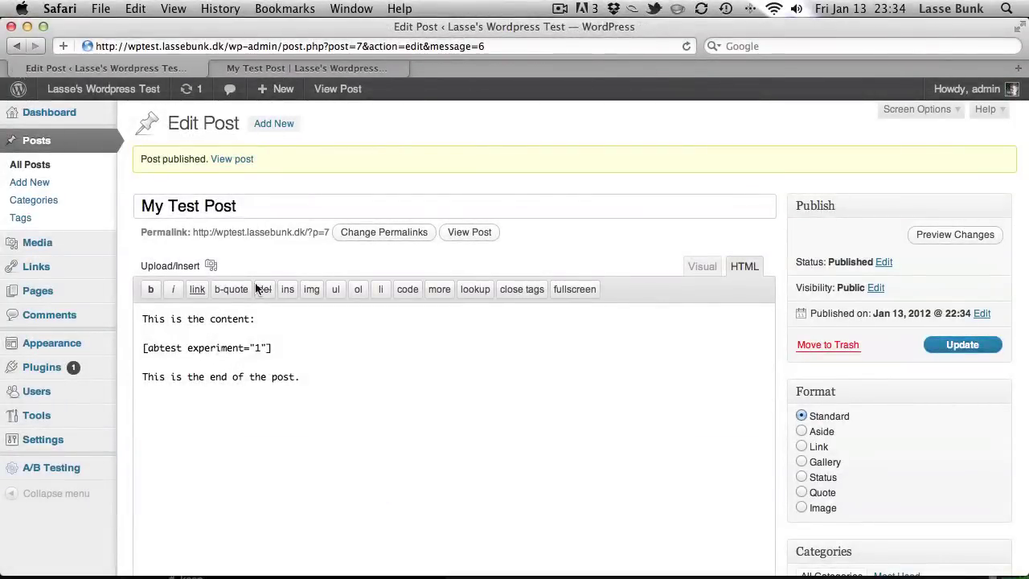
On the A/B Testing page, turn debug mode on and off, then show its explanation.
{"action": "left_click", "coordinate": [78, 469]}
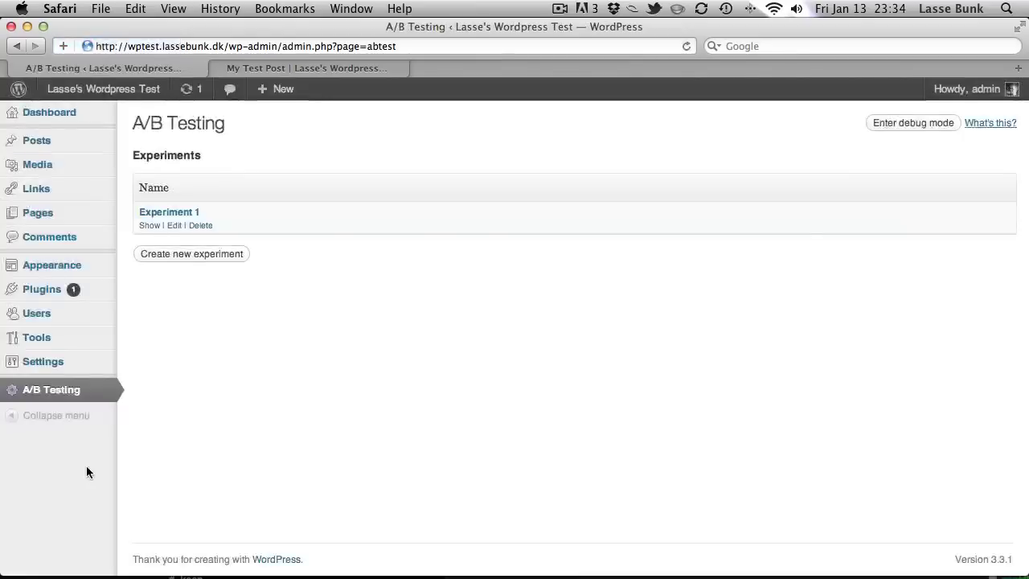
{"action": "left_click", "coordinate": [919, 124]}
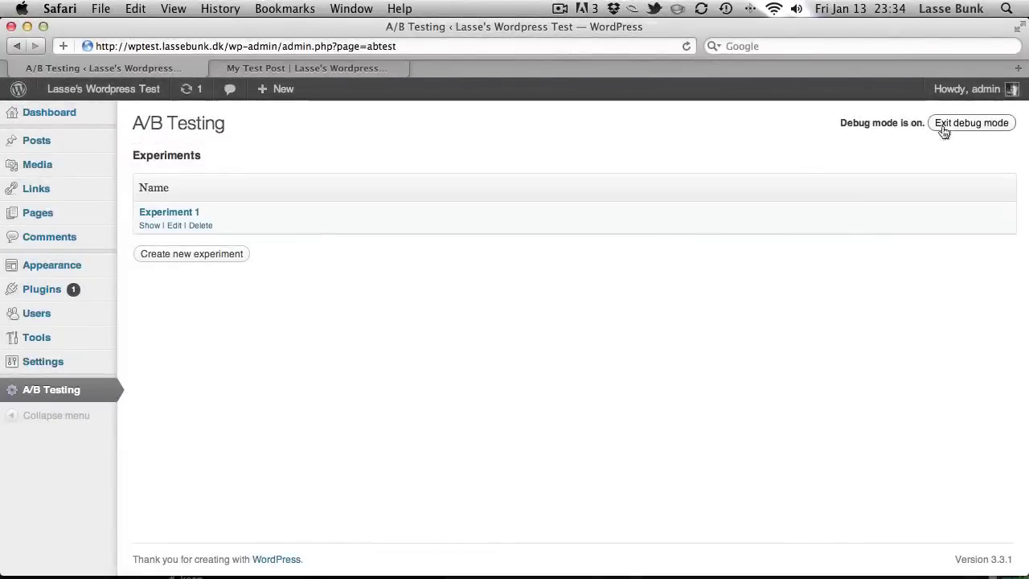
{"action": "left_click", "coordinate": [939, 124]}
{"action": "left_click", "coordinate": [998, 123]}
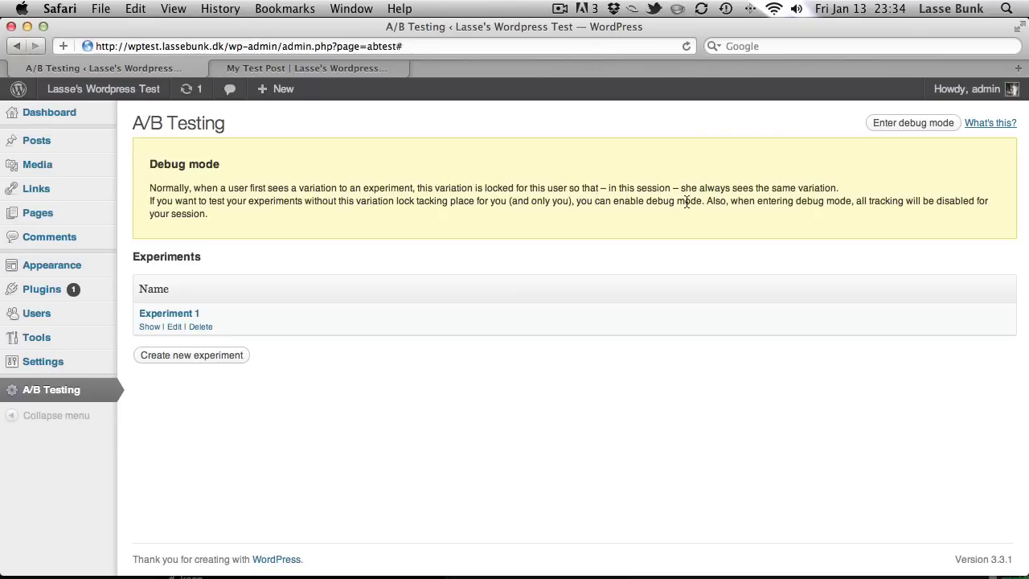
Turn debug mode on and reload My Test Post six times to see variations 1 and 2 alternate.
{"action": "left_click", "coordinate": [903, 125]}
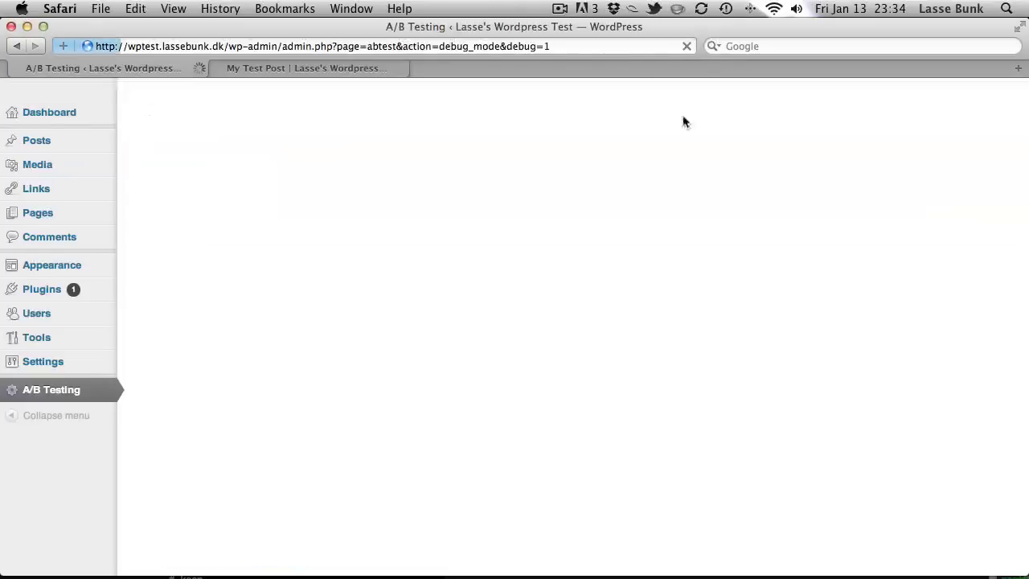
{"action": "left_click", "coordinate": [306, 68]}
{"action": "key", "text": "super+r"}
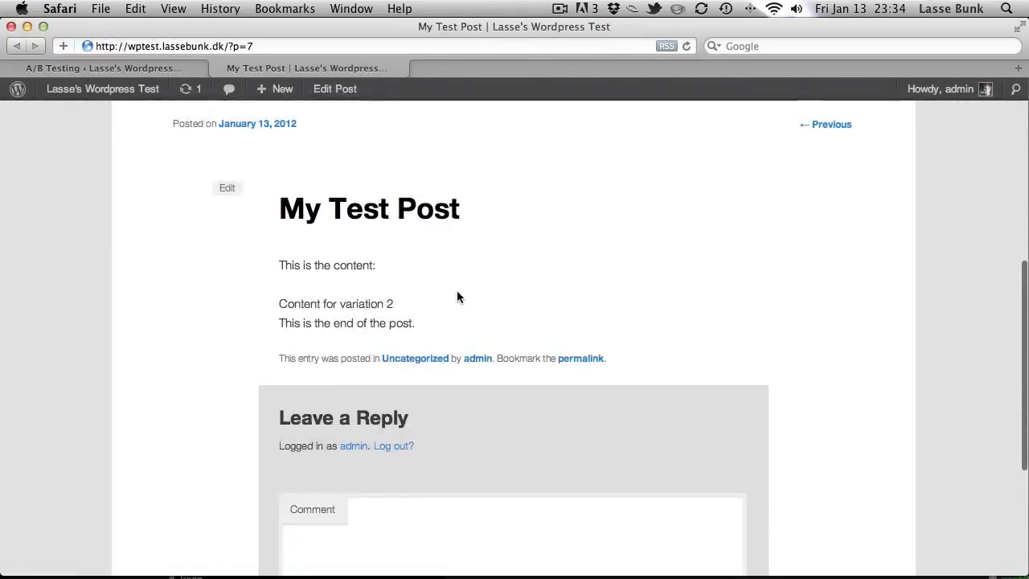
{"action": "key", "text": "super+r"}
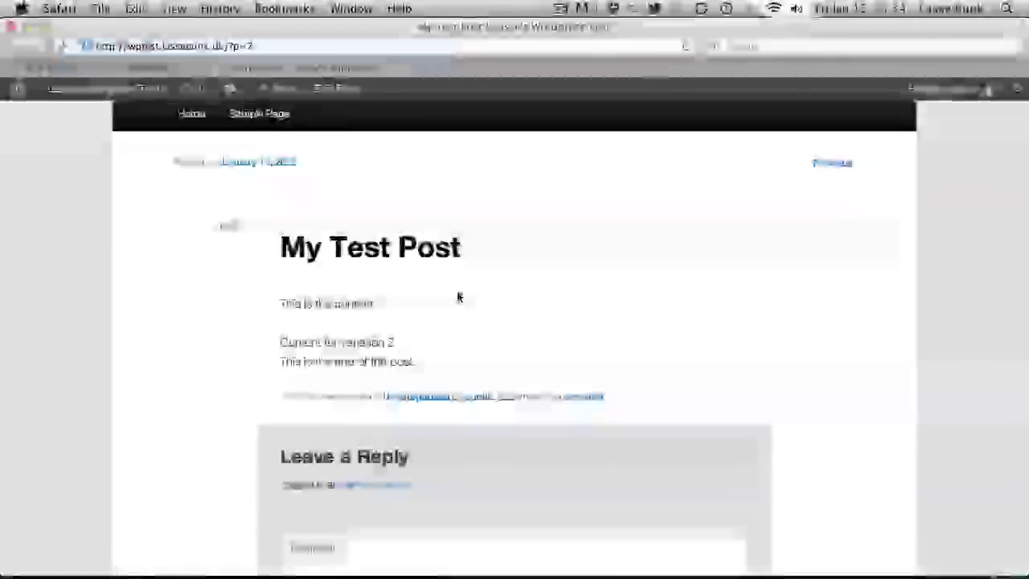
{"action": "key", "text": "super+r"}
{"action": "key", "text": "super+r"}
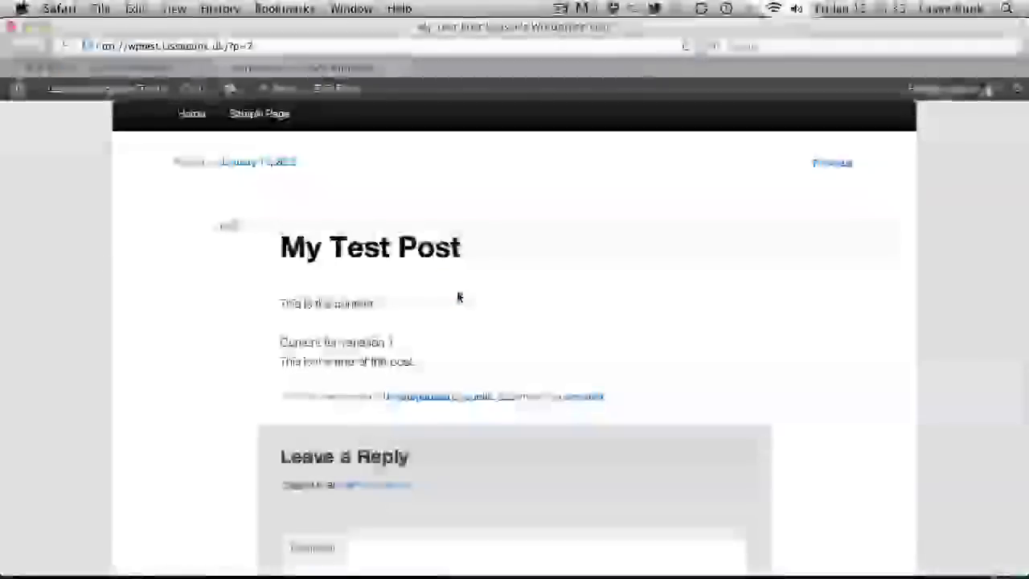
{"action": "key", "text": "super+r"}
{"action": "key", "text": "super+r"}
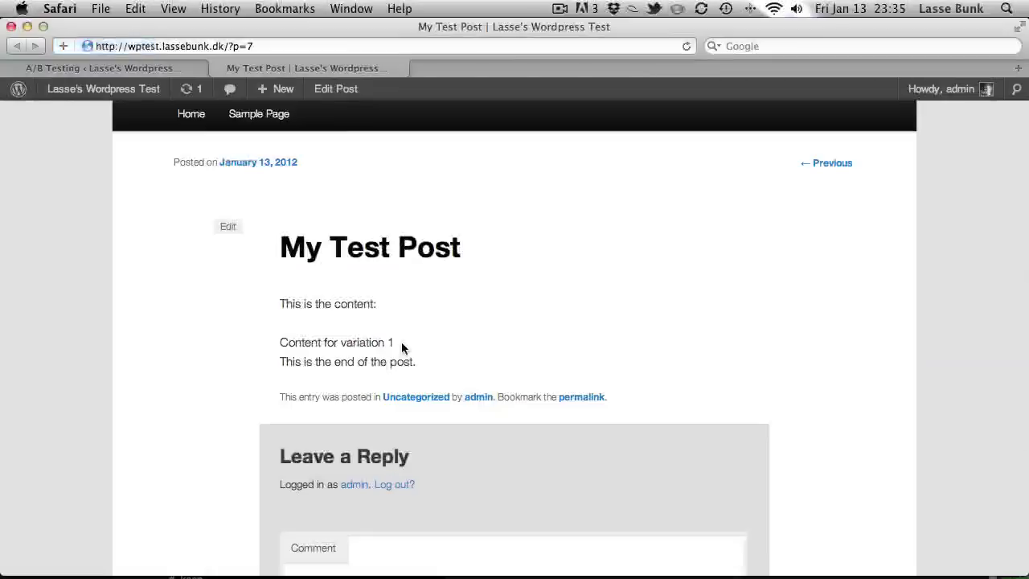
{"action": "key", "text": "super+r"}
{"action": "key", "text": "super+r"}
{"action": "key", "text": "super+r"}
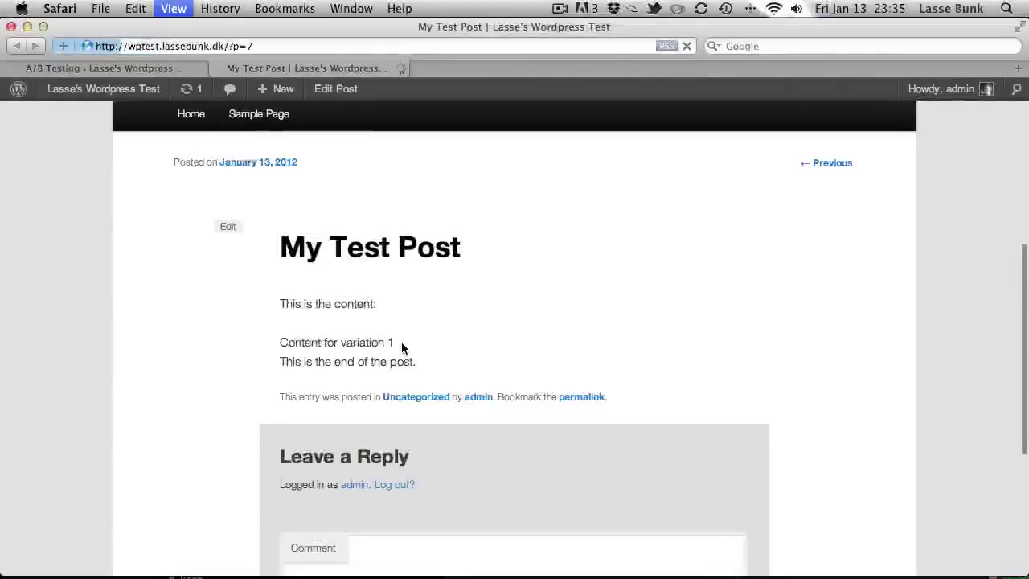
{"action": "key", "text": "super+r"}
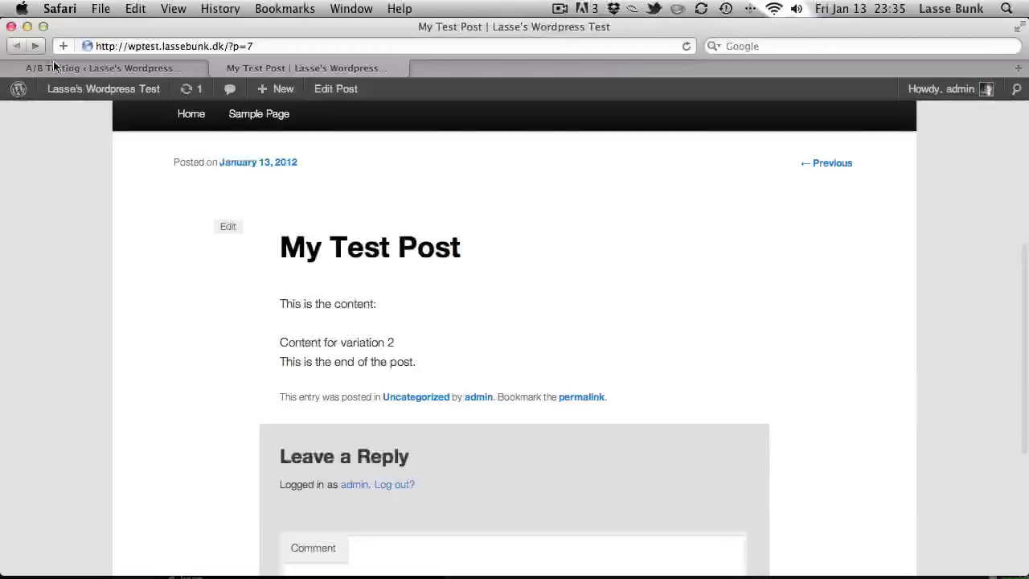
Create a new Stylesheet-type experiment named My Stylesheet Variation and review its overview.
{"action": "left_click", "coordinate": [58, 69]}
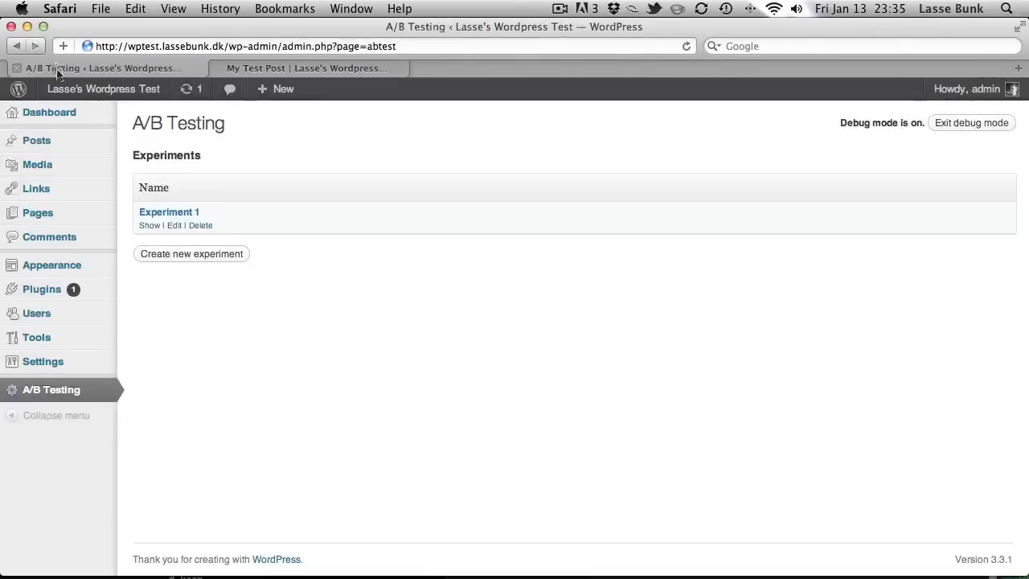
{"action": "left_click", "coordinate": [206, 254]}
{"action": "left_click", "coordinate": [259, 215]}
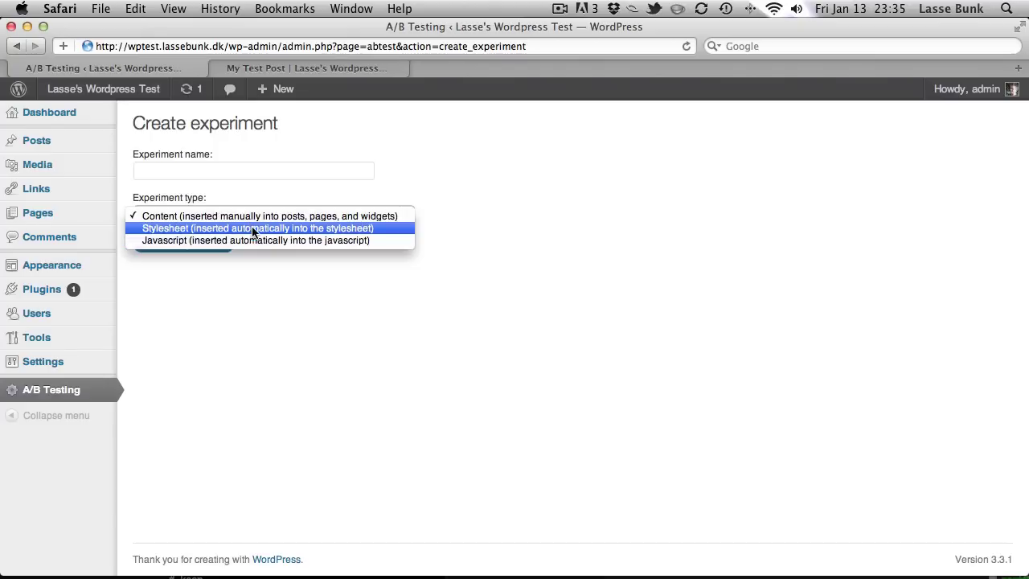
{"action": "left_click", "coordinate": [241, 228]}
{"action": "left_click", "coordinate": [226, 176]}
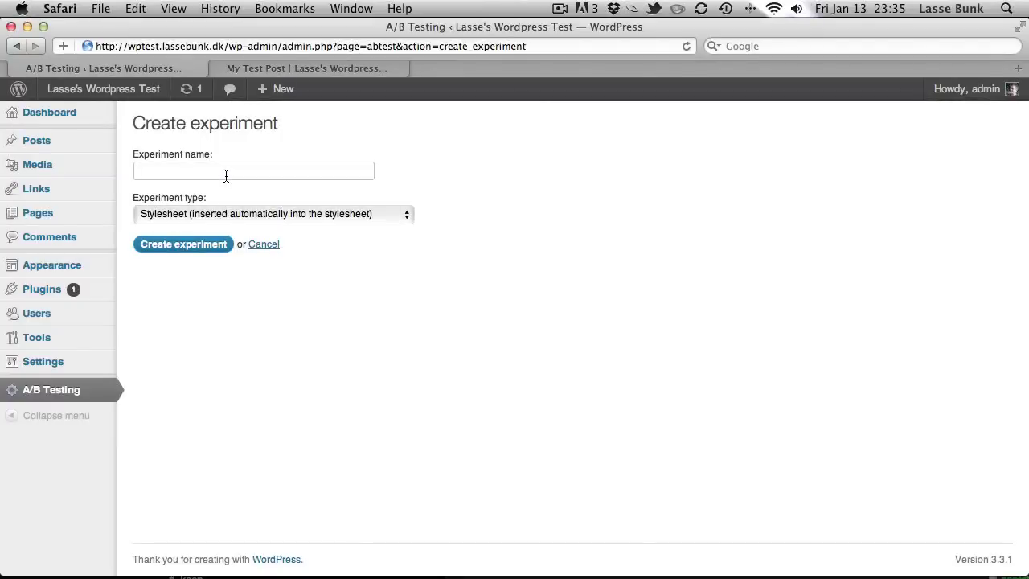
{"action": "type", "text": "My Stylesheet Variation"}
{"action": "key", "text": "Return"}
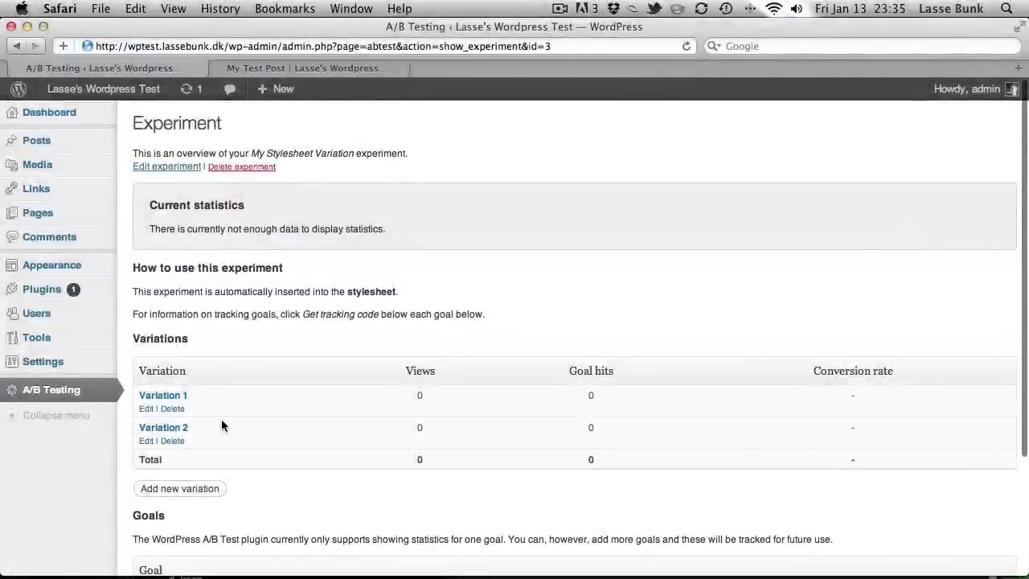
{"action": "scroll", "coordinate": [221, 422], "scroll_direction": "down", "scroll_amount": 1}
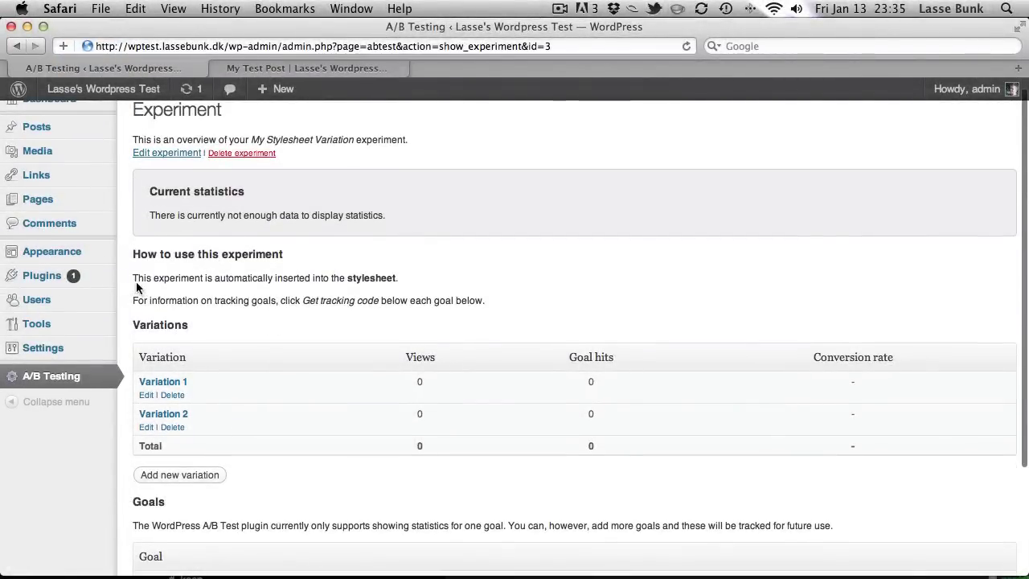
{"action": "left_click_drag", "start_coordinate": [137, 279], "coordinate": [447, 274]}
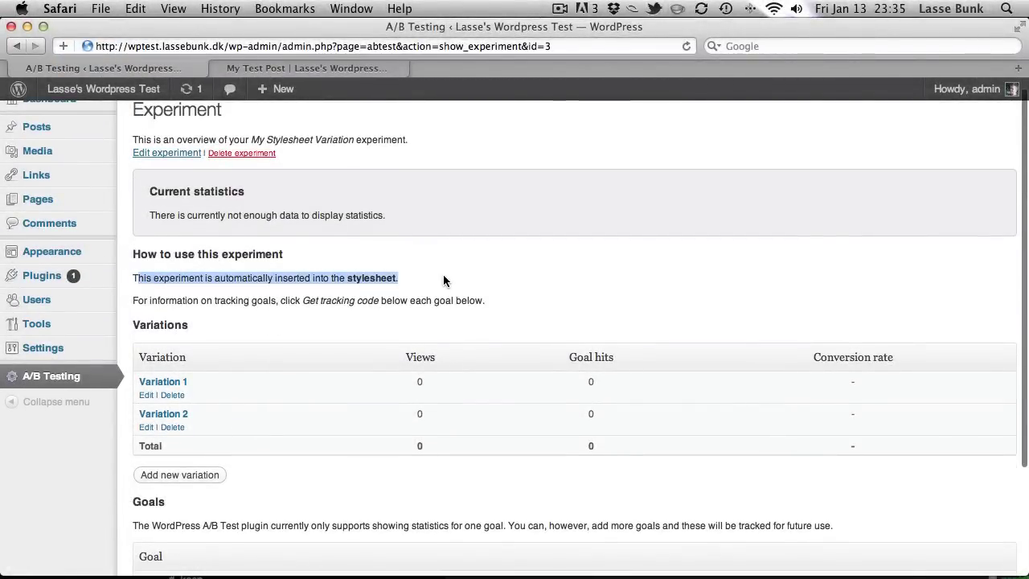
Give Variation 1 the stylesheet rule body { background: red; }.
{"action": "left_click", "coordinate": [441, 274]}
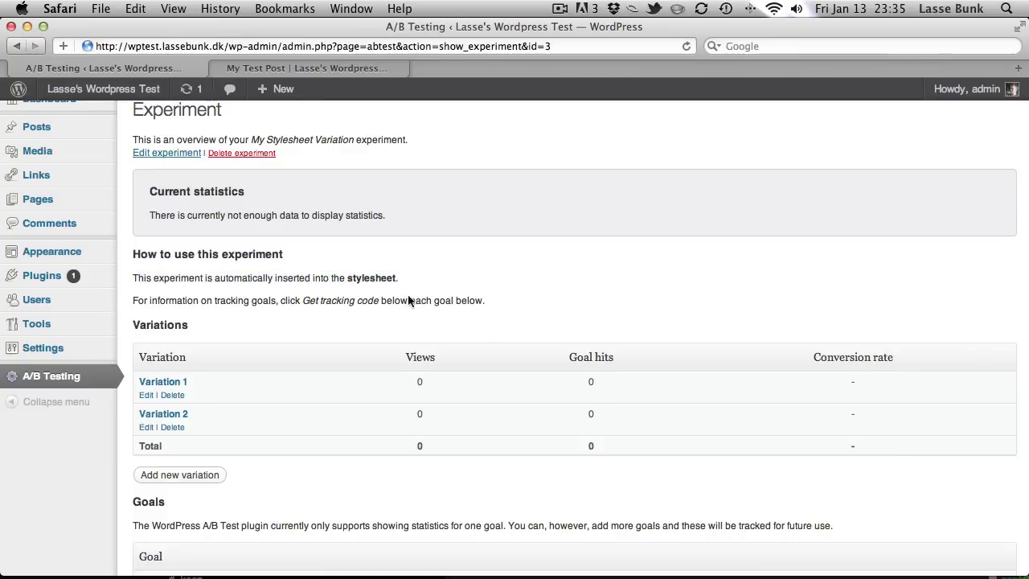
{"action": "left_click", "coordinate": [186, 384]}
{"action": "left_click", "coordinate": [296, 329]}
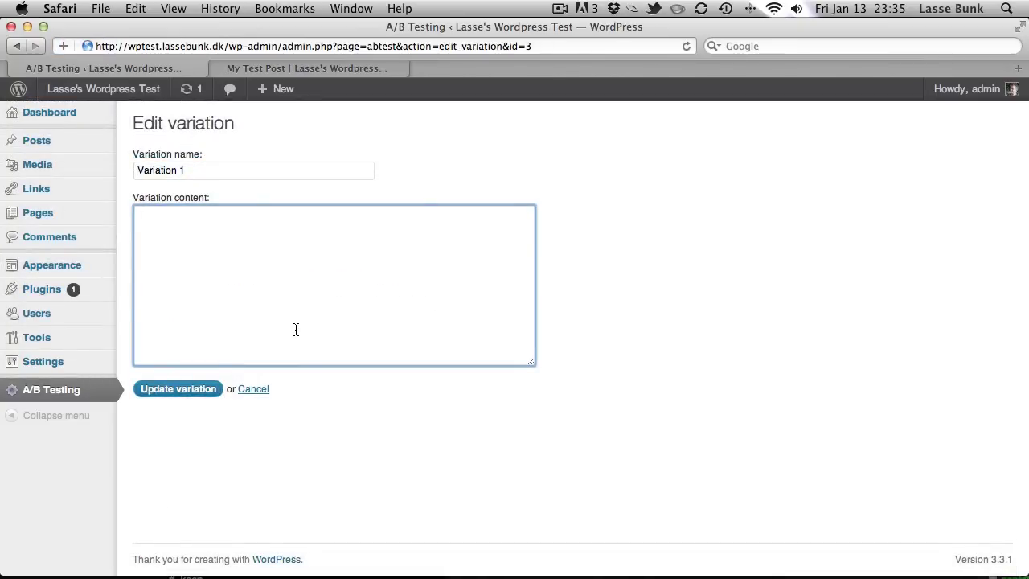
{"action": "type", "text": "body { background: red;"}
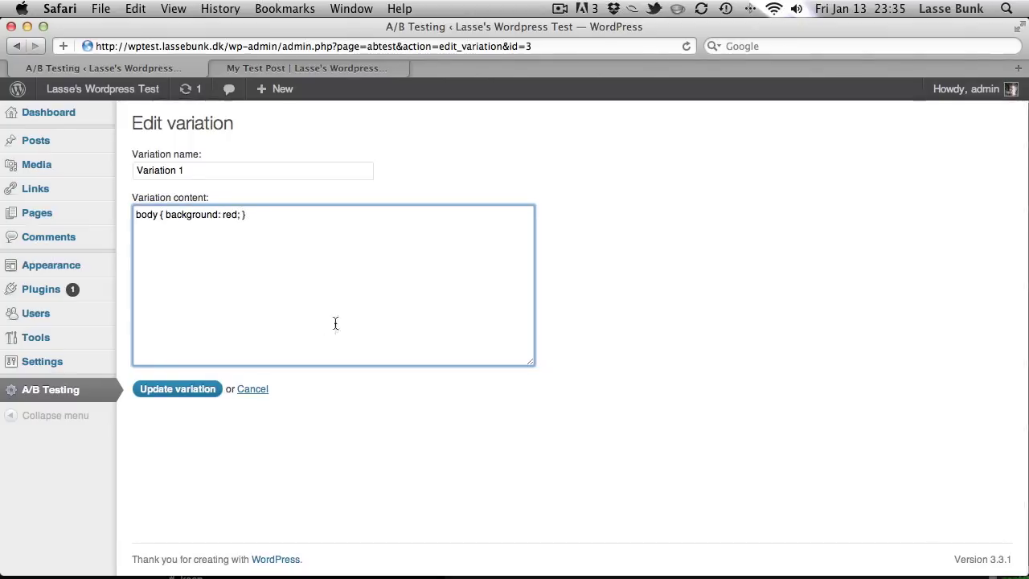
{"action": "key", "text": "super+a"}
{"action": "key", "text": "super+c"}
{"action": "left_click", "coordinate": [203, 393]}
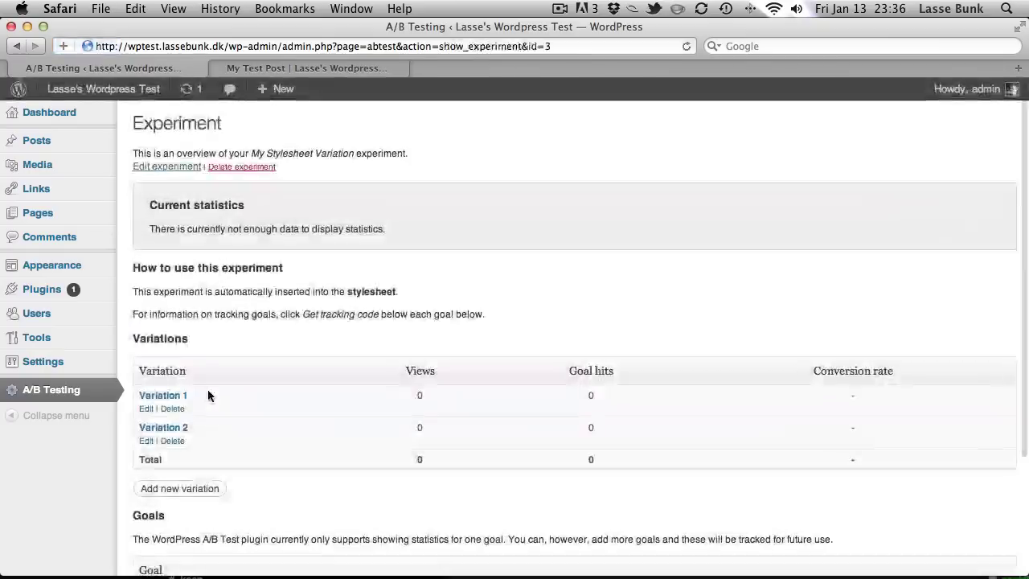
Give Variation 2 the stylesheet rule body { background: green; }.
{"action": "left_click", "coordinate": [160, 428]}
{"action": "left_click", "coordinate": [304, 265]}
{"action": "key", "text": "super+v"}
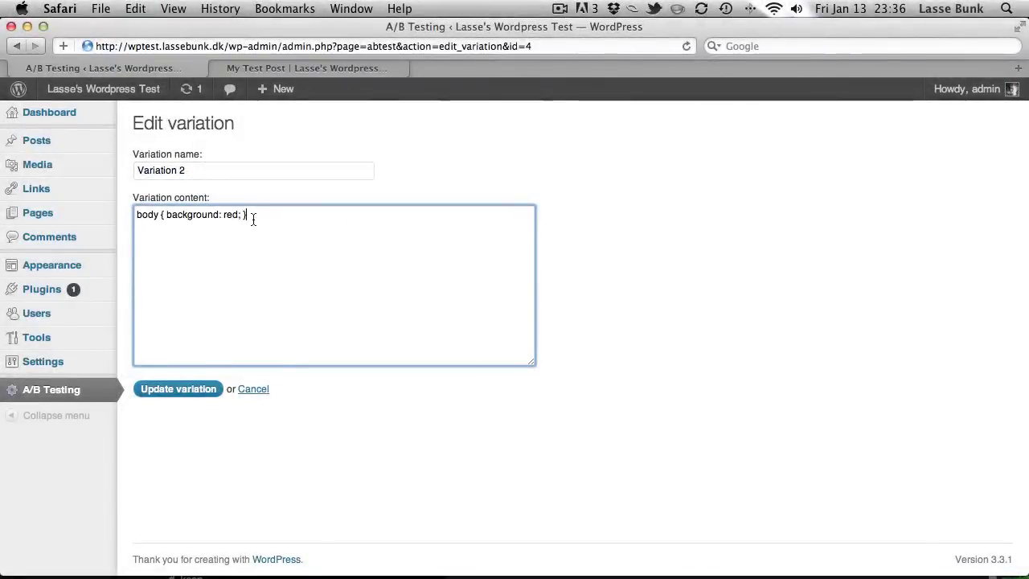
{"action": "key", "text": "Left"}
{"action": "key", "text": "Left"}
{"action": "key", "text": "BackSpace"}
{"action": "key", "text": "BackSpace"}
{"action": "key", "text": "BackSpace"}
{"action": "key", "text": "BackSpace"}
{"action": "type", "text": "gree"}
{"action": "type", "text": "n;"}
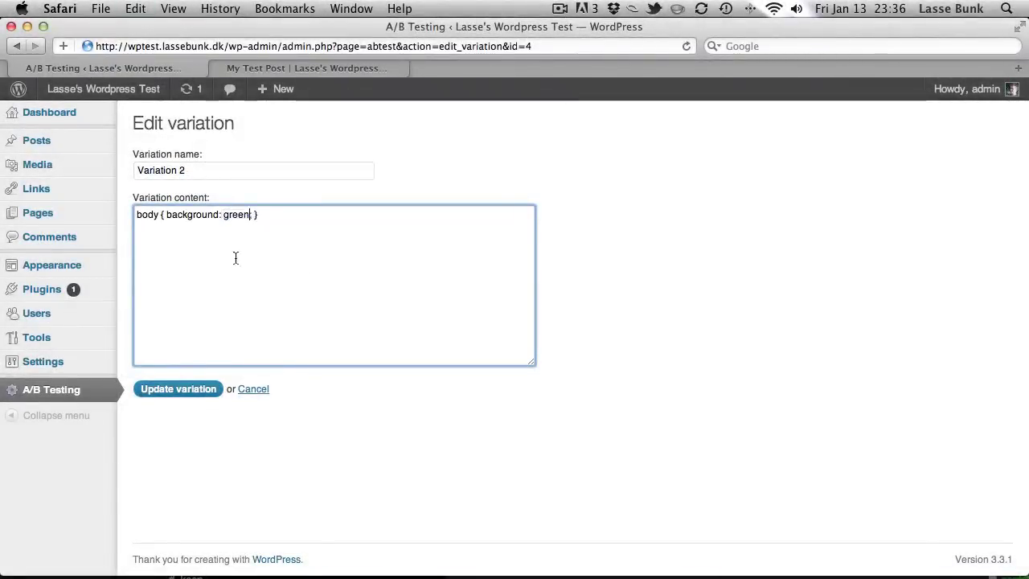
{"action": "left_click", "coordinate": [201, 389]}
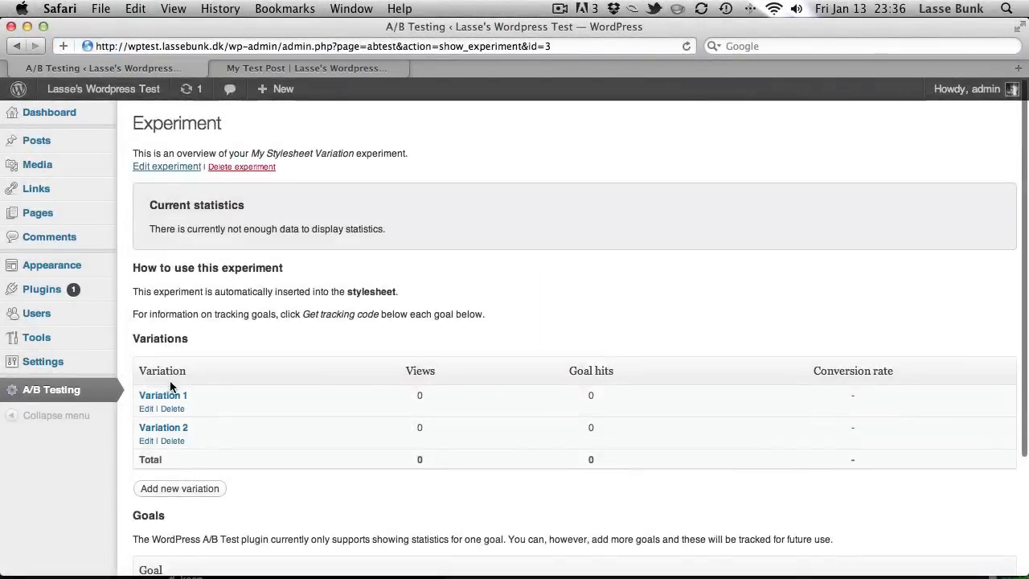
Reload the test post five times to compare the red and green background variations.
{"action": "left_click", "coordinate": [79, 392]}
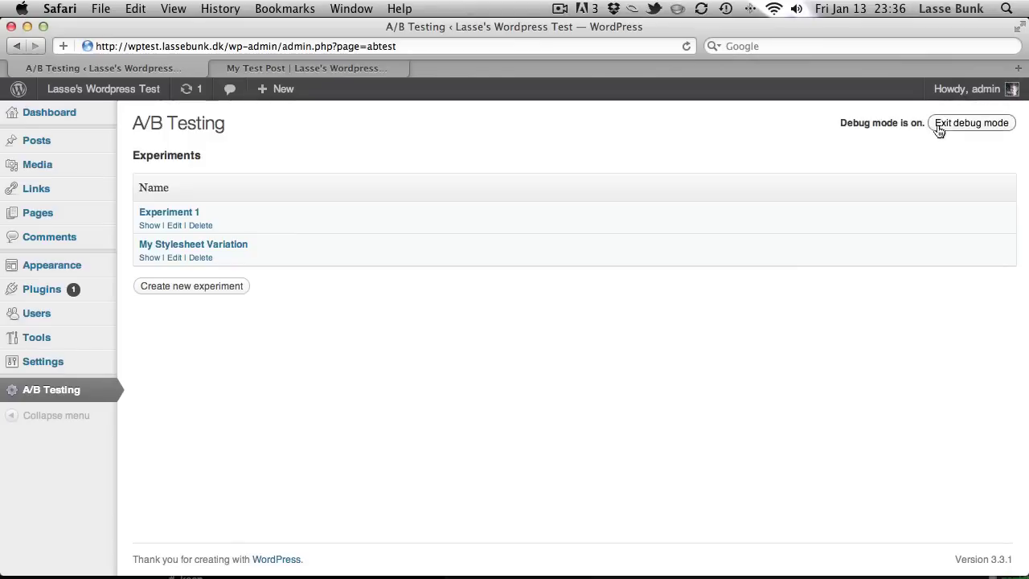
{"action": "left_click", "coordinate": [283, 64]}
{"action": "key", "text": "super+r"}
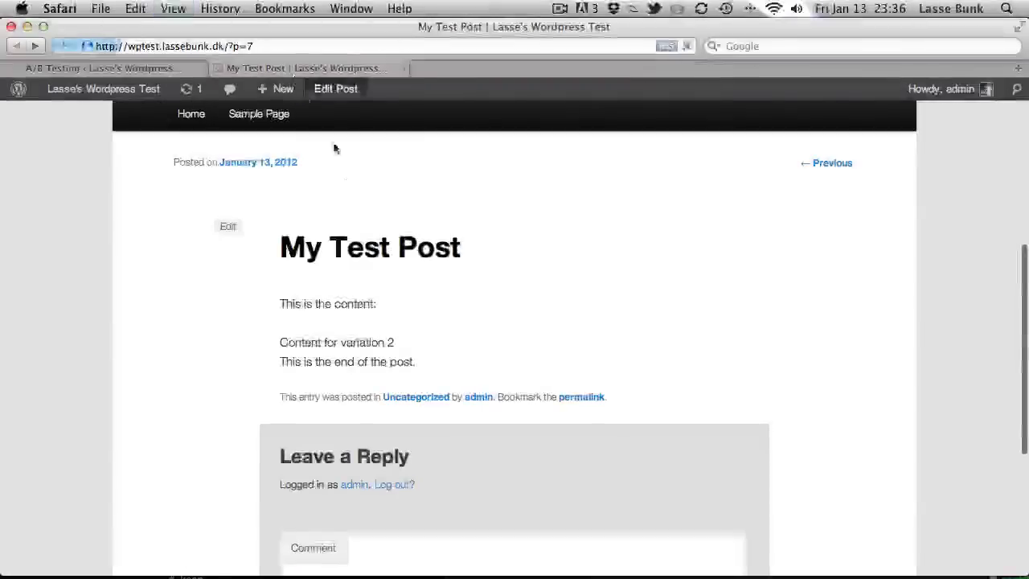
{"action": "key", "text": "super+r"}
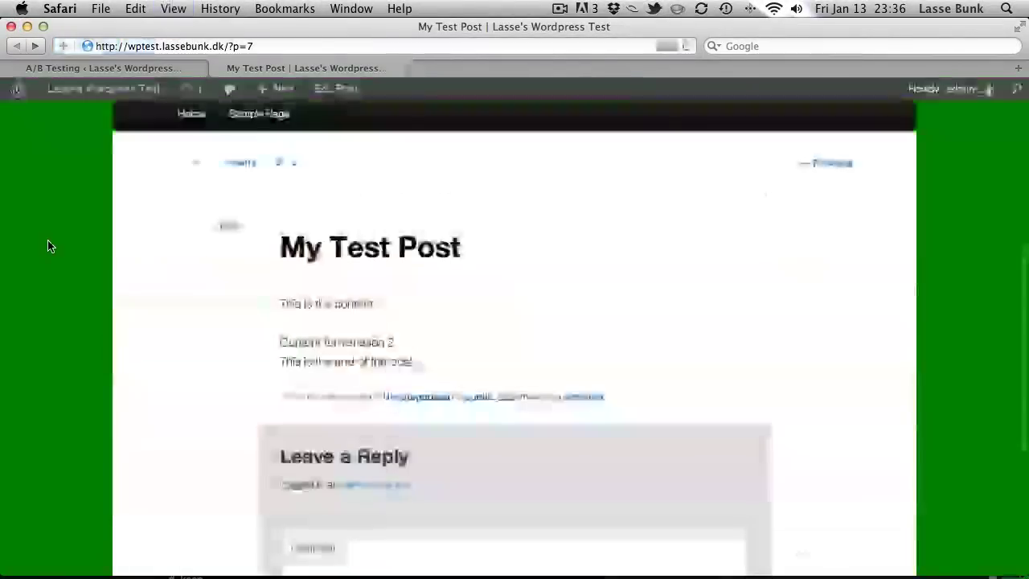
{"action": "key", "text": "super+r"}
{"action": "key", "text": "super+r"}
{"action": "key", "text": "super+r"}
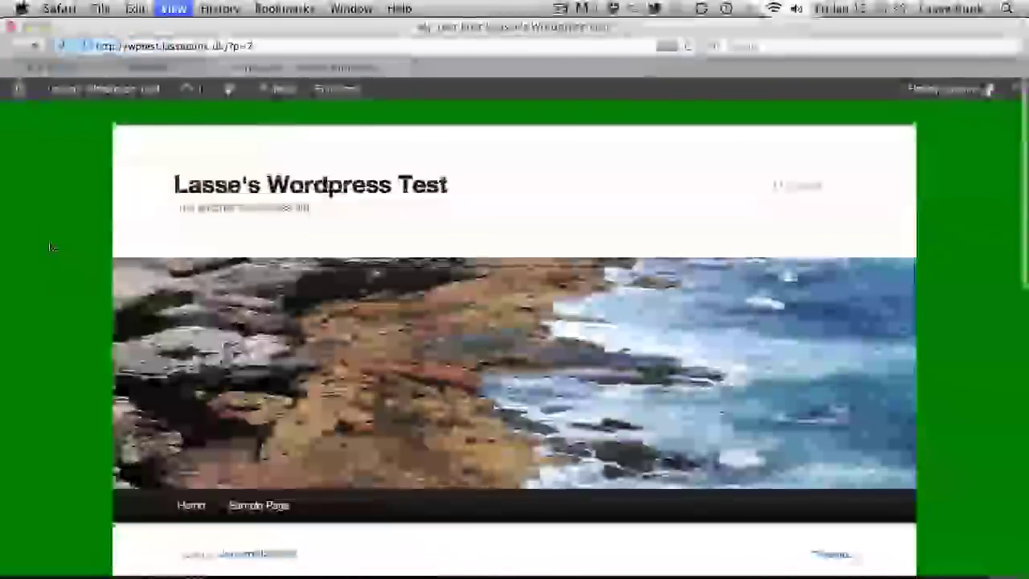
{"action": "key", "text": "super+r"}
{"action": "key", "text": "super+r"}
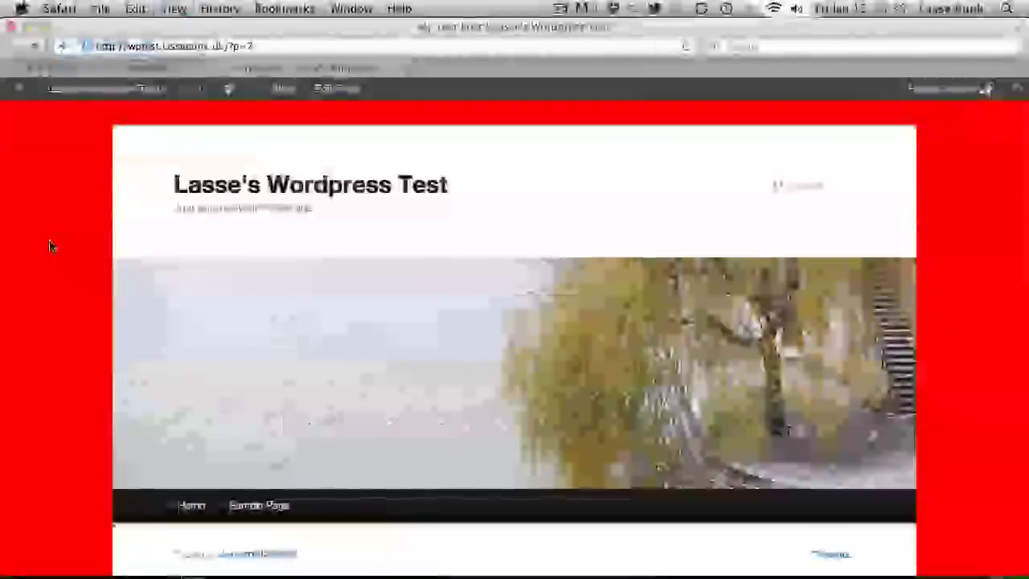
{"action": "key", "text": "super+r"}
{"action": "key", "text": "super+r"}
{"action": "key", "text": "super+r"}
{"action": "key", "text": "super+r"}
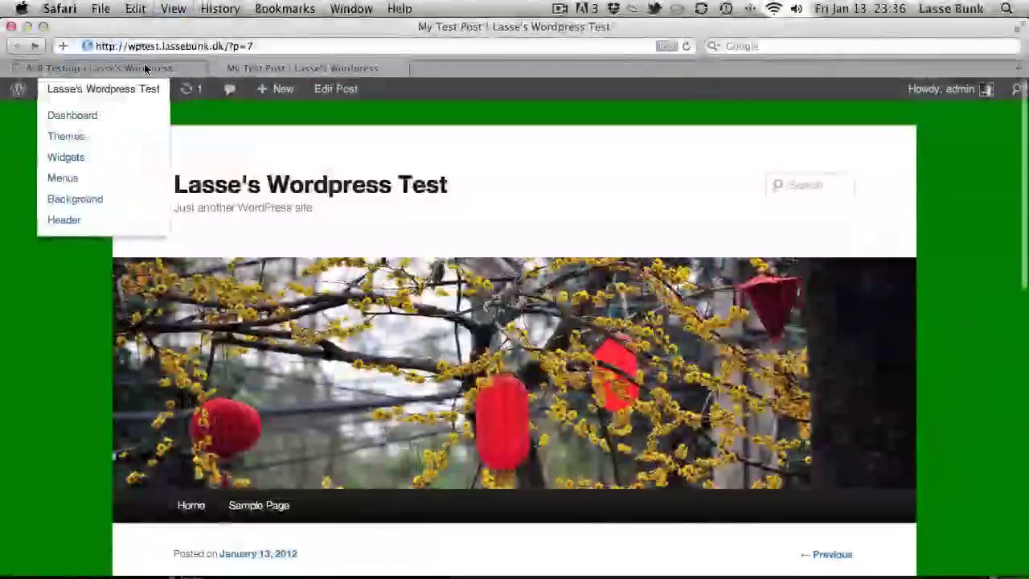
Create a new Javascript-type A/B experiment named 'My Javascript Test'.
{"action": "left_click", "coordinate": [137, 68]}
{"action": "left_click", "coordinate": [76, 401]}
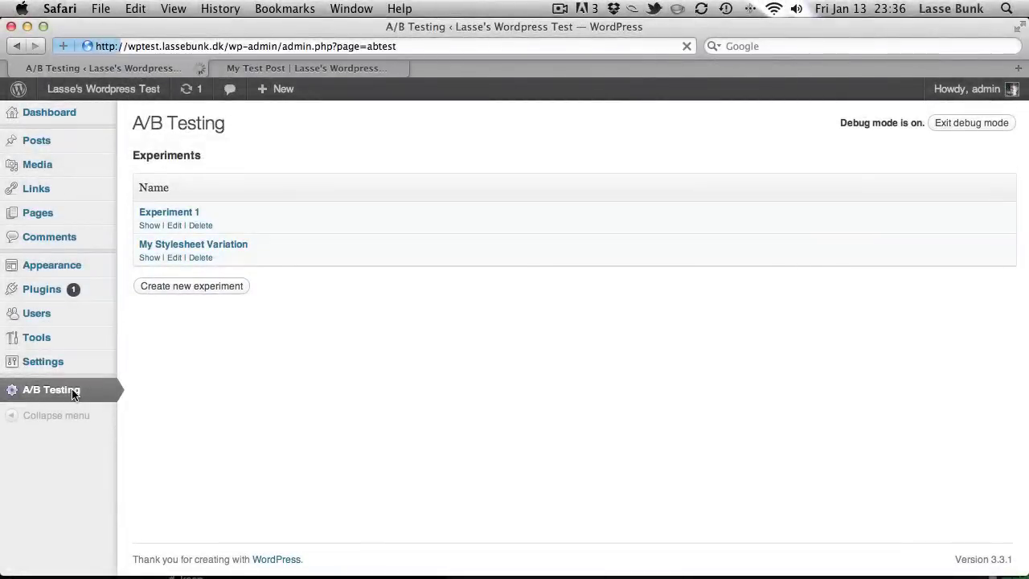
{"action": "left_click", "coordinate": [236, 291]}
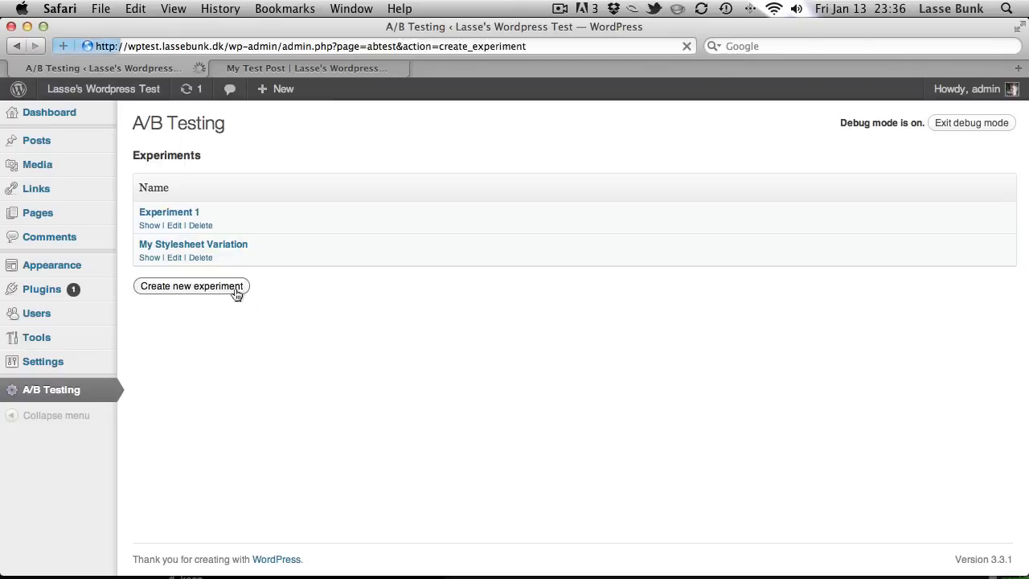
{"action": "type", "text": "My Javascript "}
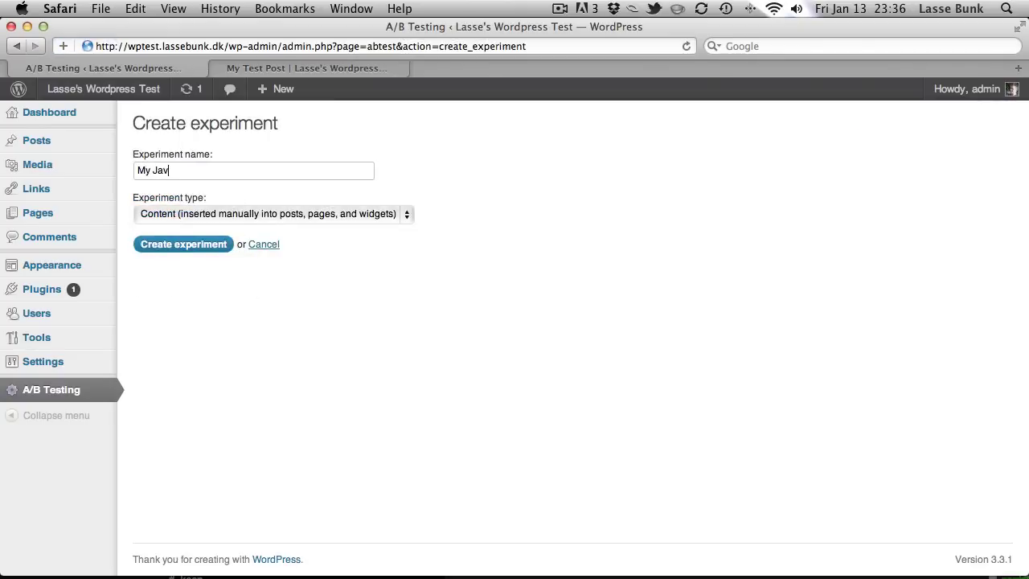
{"action": "type", "text": "Test"}
{"action": "left_click", "coordinate": [234, 212]}
{"action": "left_click", "coordinate": [231, 239]}
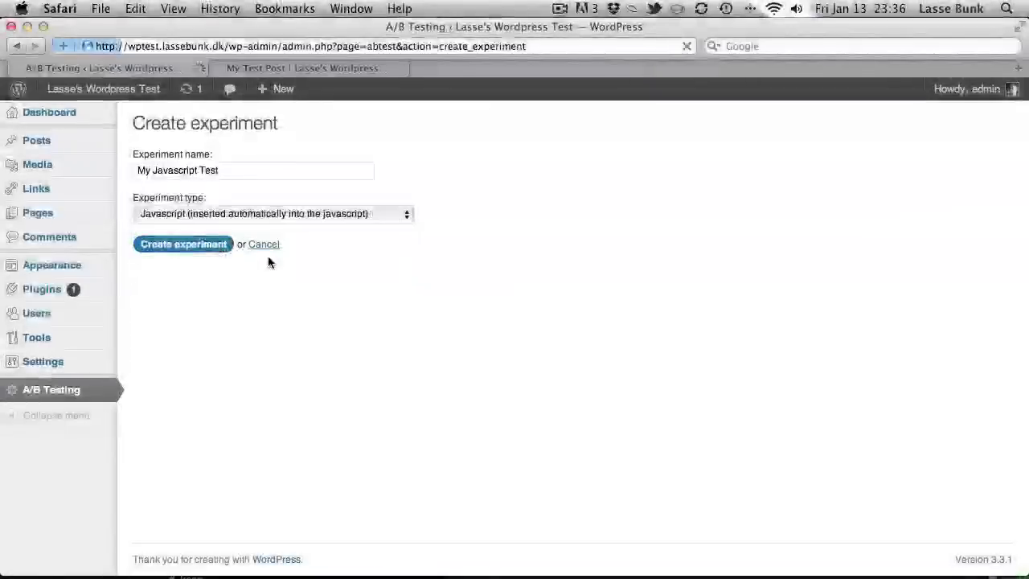
Give Variation 1 an alert() code, and Variation 2 the same alert with 'Hello'.
{"action": "left_click", "coordinate": [178, 400]}
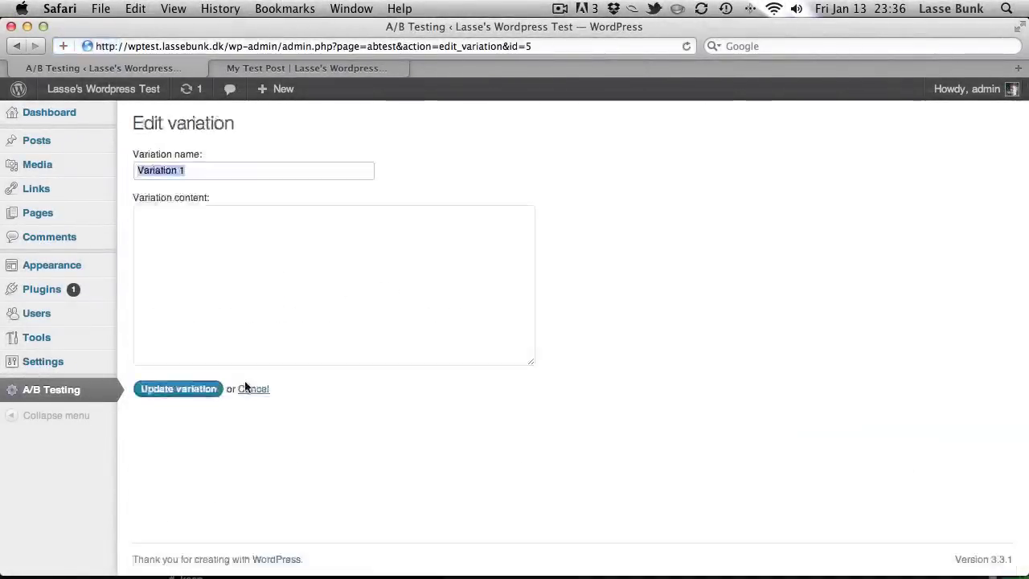
{"action": "left_click", "coordinate": [281, 314]}
{"action": "type", "text": "alert('Hi!');"}
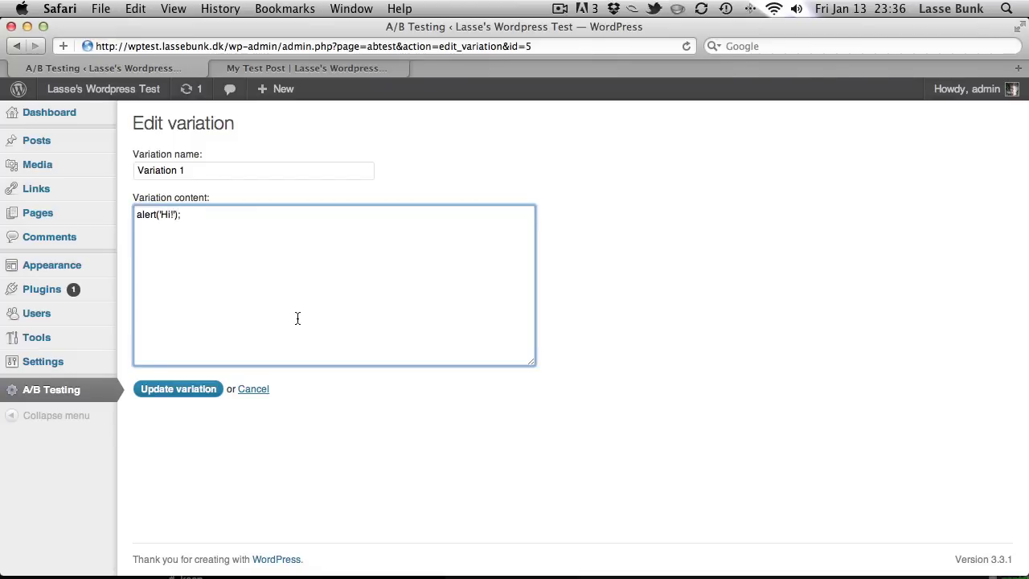
{"action": "key", "text": "super+a"}
{"action": "key", "text": "super+c"}
{"action": "left_click", "coordinate": [182, 390]}
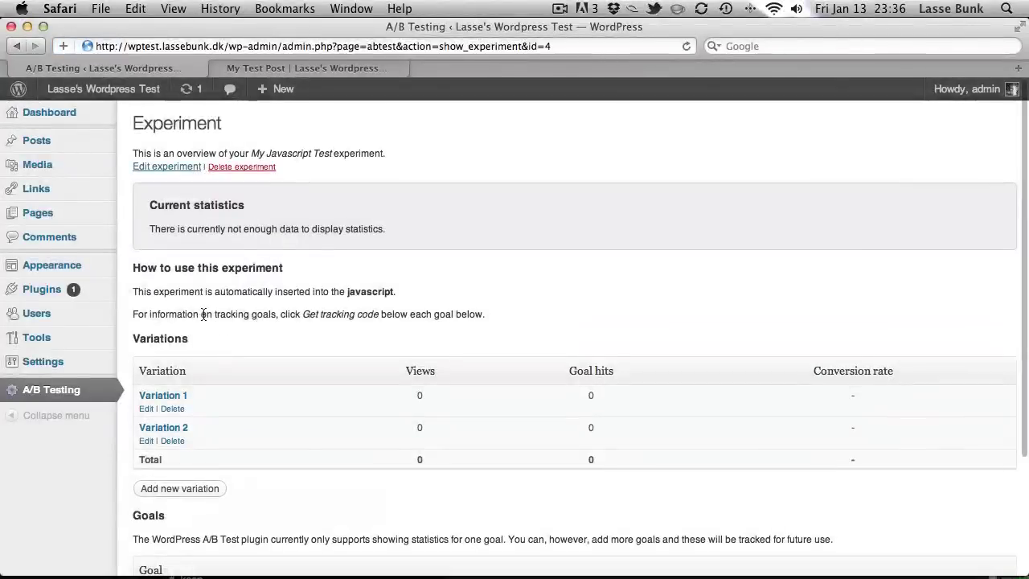
{"action": "left_click", "coordinate": [169, 427]}
{"action": "key", "text": "super+v"}
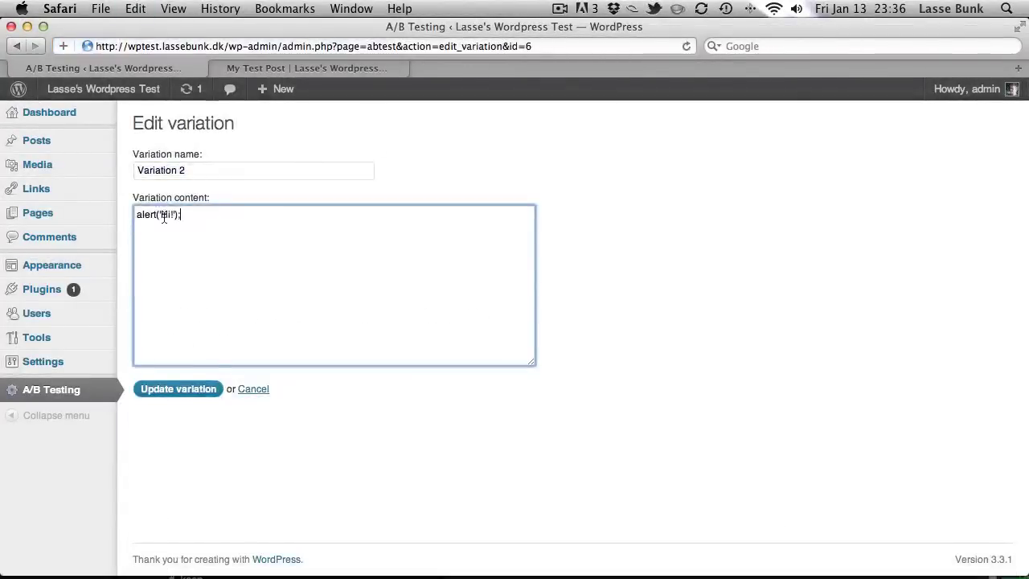
{"action": "left_click_drag", "start_coordinate": [162, 216], "coordinate": [176, 216]}
{"action": "type", "text": "Hello"}
{"action": "left_click", "coordinate": [211, 390]}
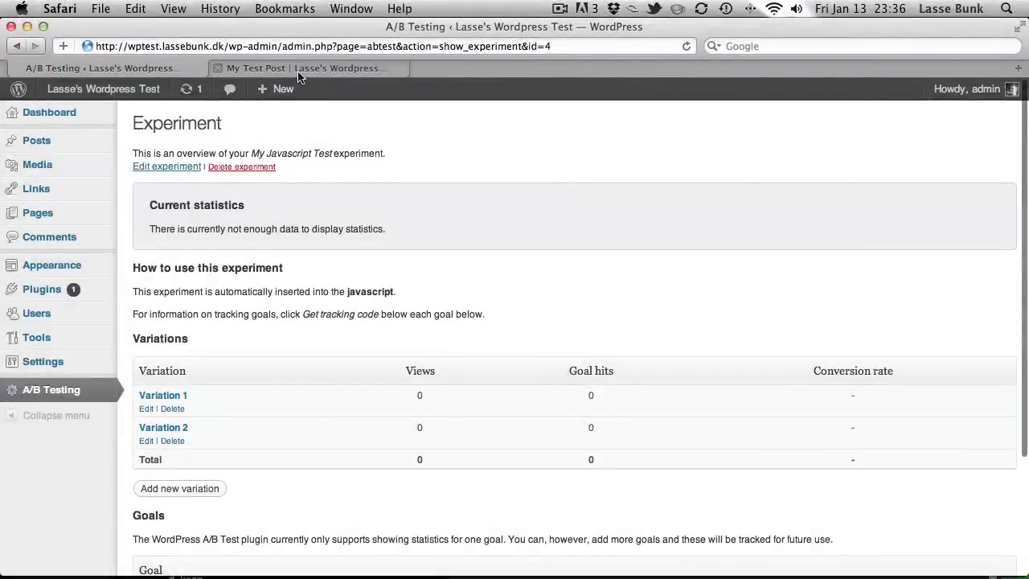
Reload the test post and dismiss the Hello alerts the experiment shows.
{"action": "left_click", "coordinate": [299, 70]}
{"action": "key", "text": "super+r"}
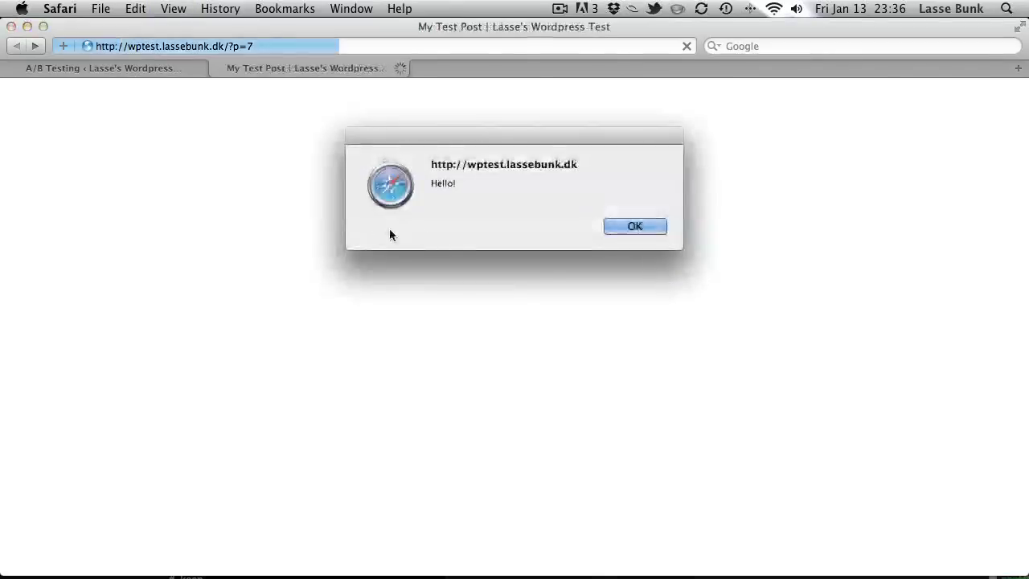
{"action": "left_click", "coordinate": [624, 225]}
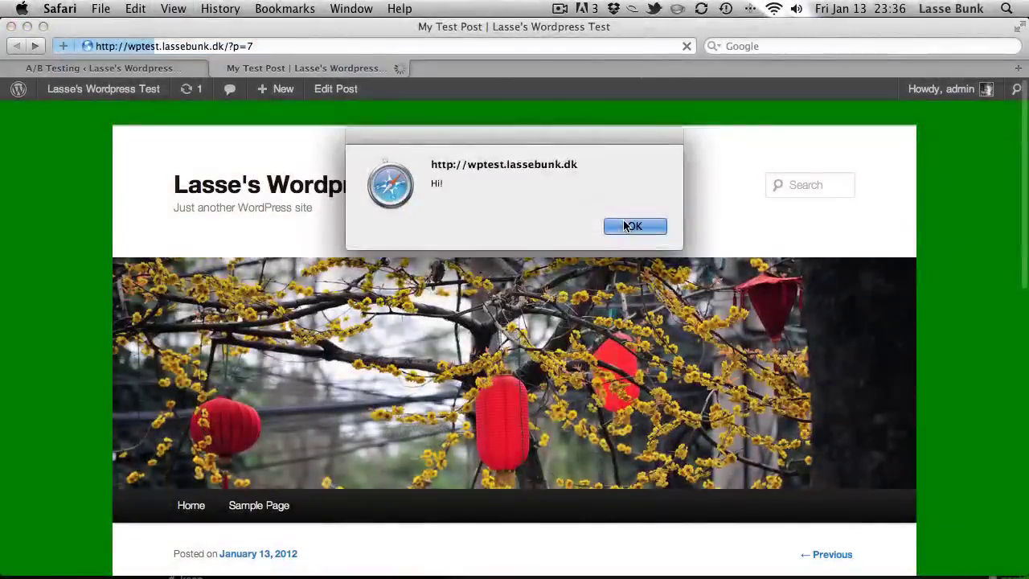
{"action": "left_click", "coordinate": [625, 225]}
{"action": "left_click", "coordinate": [615, 226]}
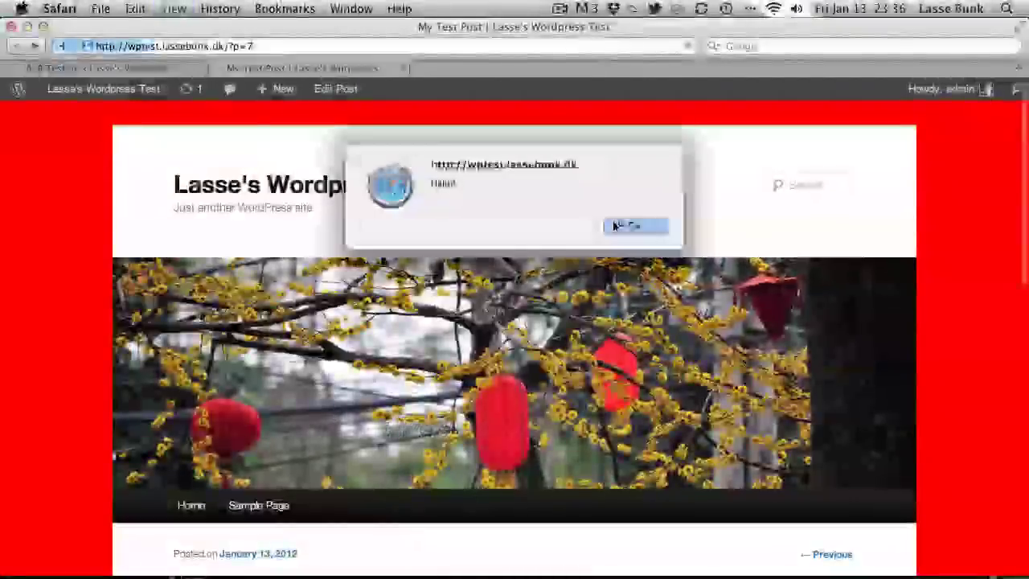
{"action": "left_click", "coordinate": [613, 225]}
Delete the My Javascript Test experiment and confirm the deletion.
{"action": "left_click", "coordinate": [113, 69]}
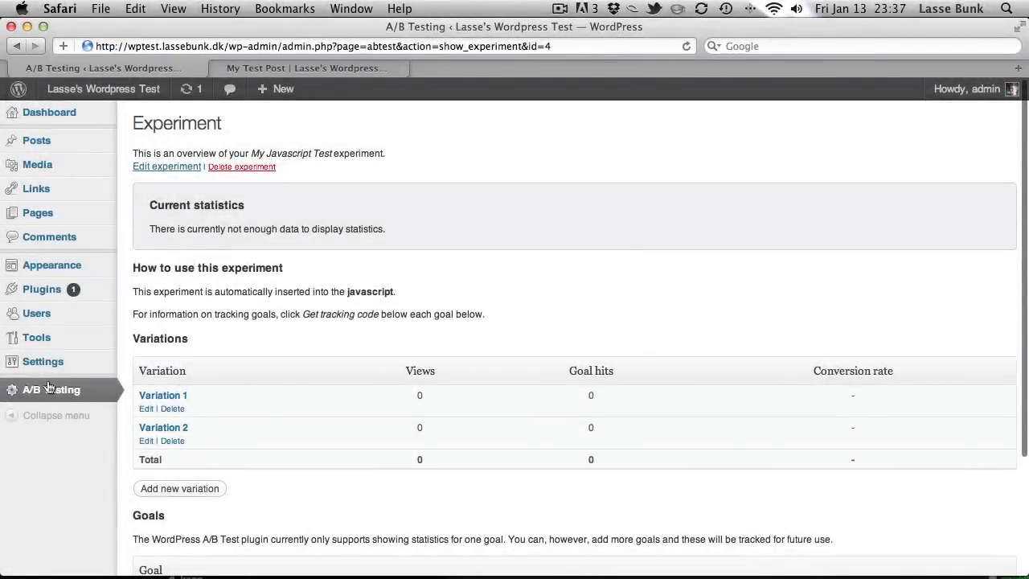
{"action": "left_click", "coordinate": [225, 167]}
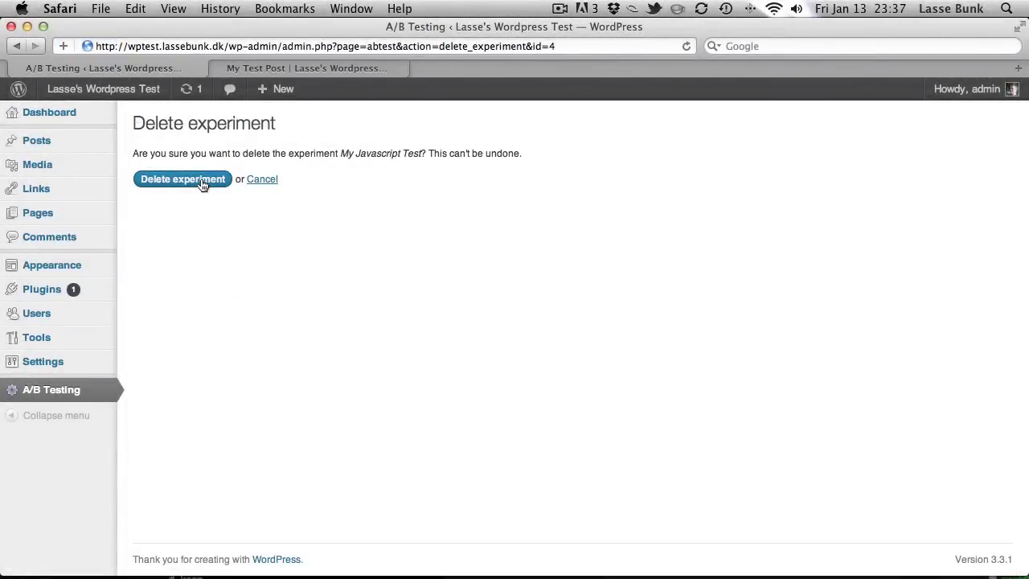
{"action": "left_click", "coordinate": [203, 182]}
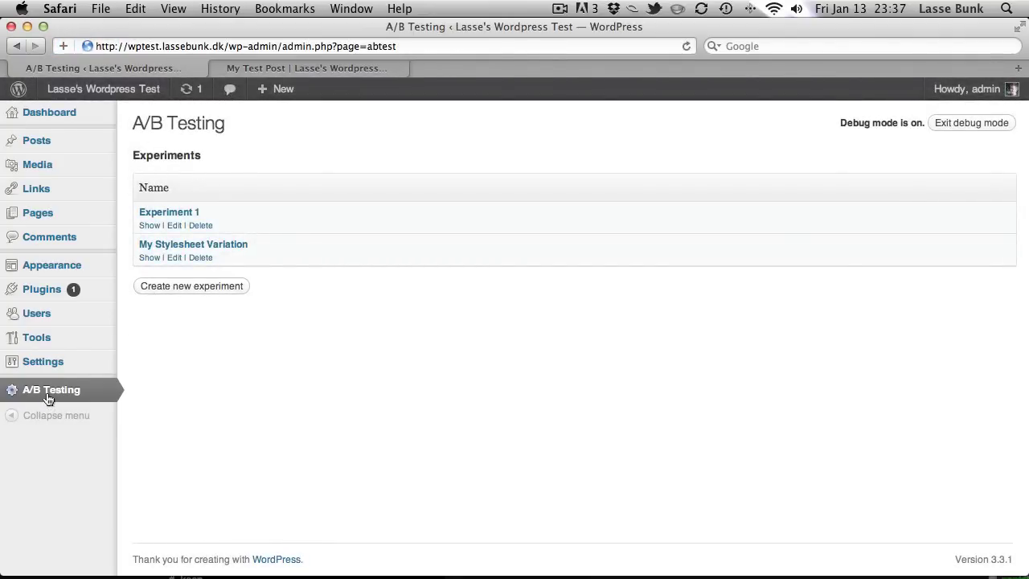
{"action": "left_click", "coordinate": [173, 246]}
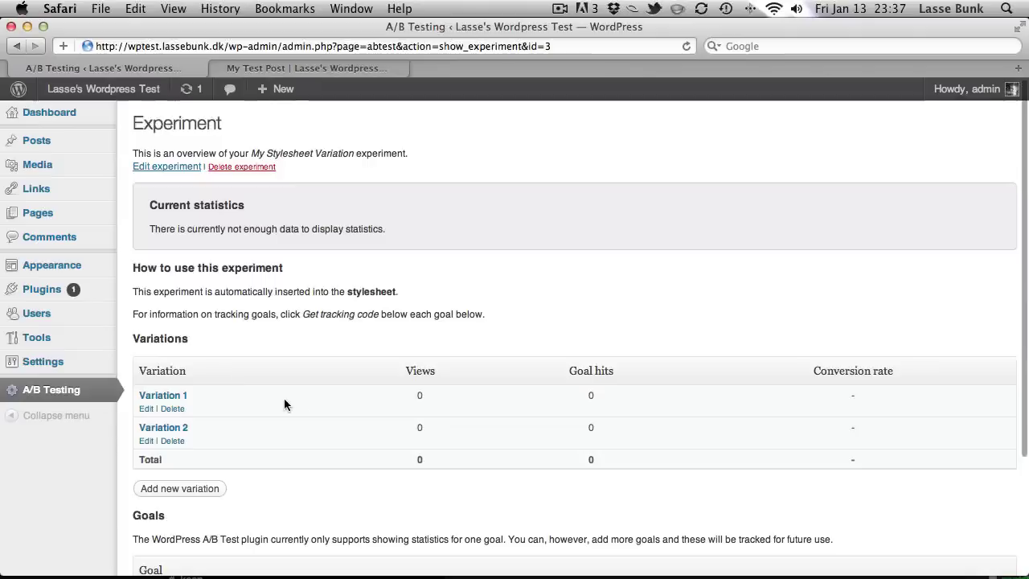
{"action": "scroll", "coordinate": [287, 399], "scroll_direction": "down", "scroll_amount": 3}
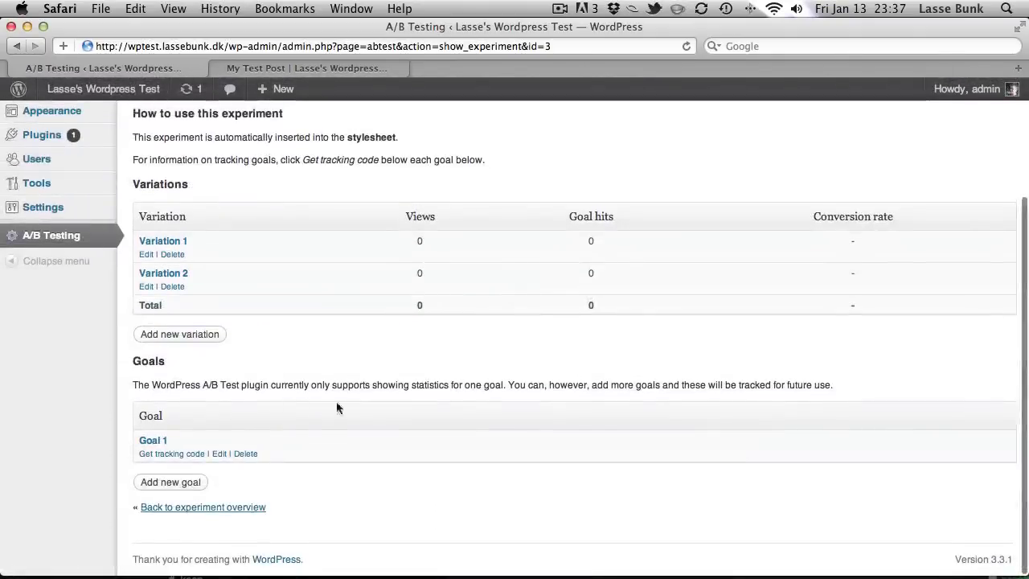
{"action": "scroll", "coordinate": [223, 358], "scroll_direction": "up", "scroll_amount": 3}
{"action": "left_click_drag", "start_coordinate": [141, 354], "coordinate": [936, 445]}
{"action": "left_click", "coordinate": [890, 415]}
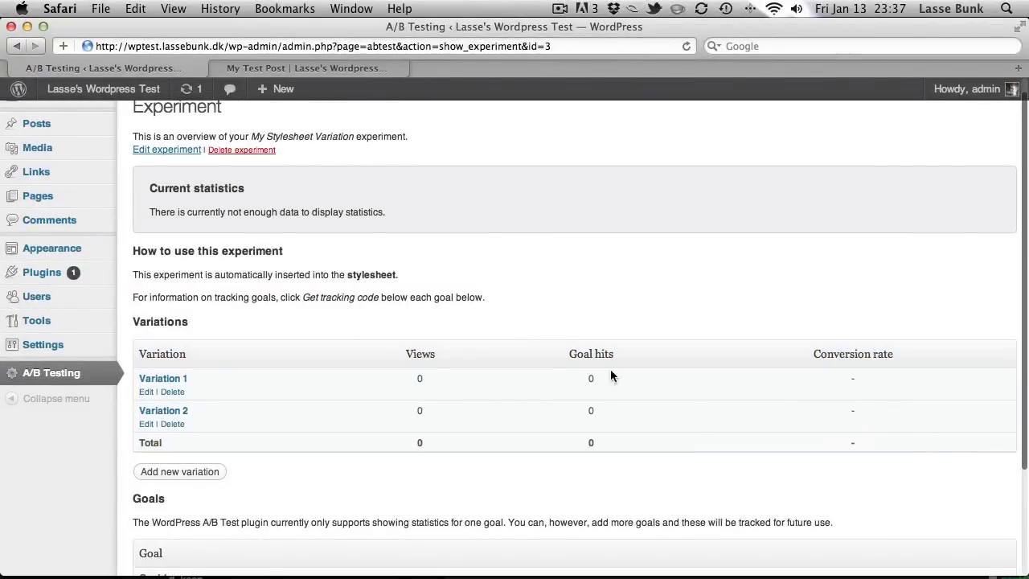
{"action": "scroll", "coordinate": [528, 371], "scroll_direction": "down", "scroll_amount": 3}
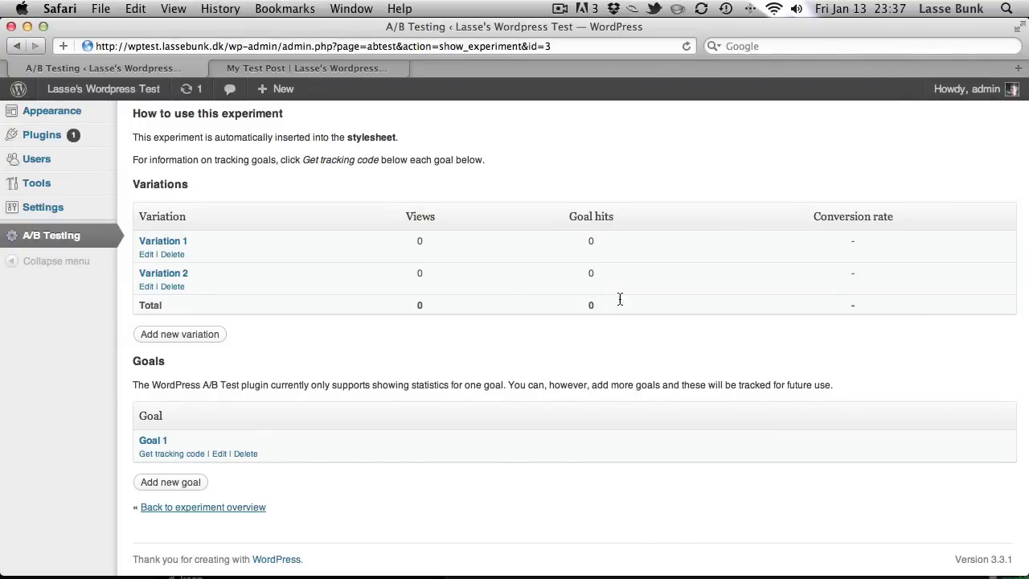
{"action": "left_click_drag", "start_coordinate": [619, 299], "coordinate": [583, 231]}
{"action": "left_click", "coordinate": [599, 337]}
{"action": "left_click_drag", "start_coordinate": [599, 336], "coordinate": [582, 216]}
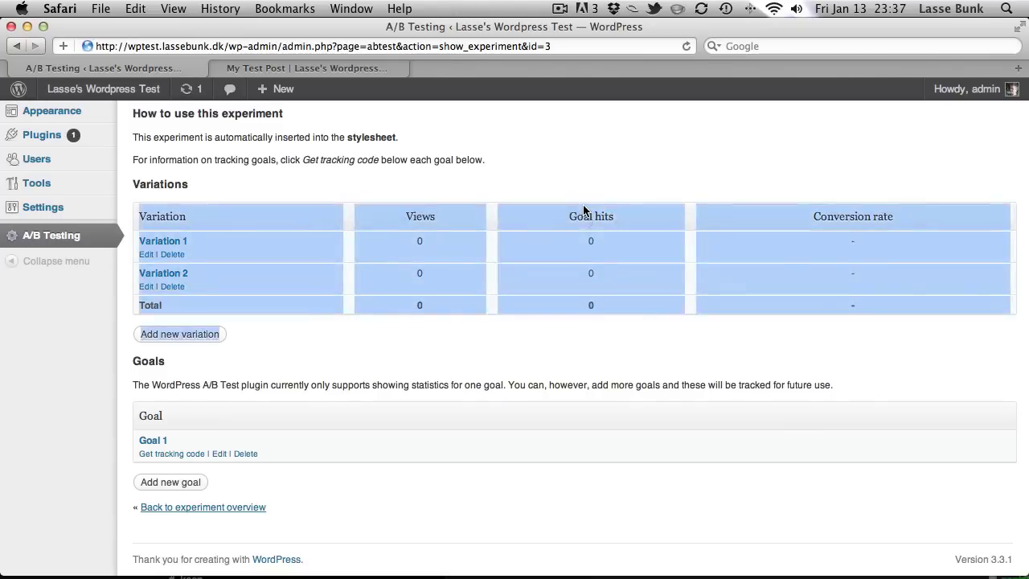
{"action": "left_click", "coordinate": [582, 216]}
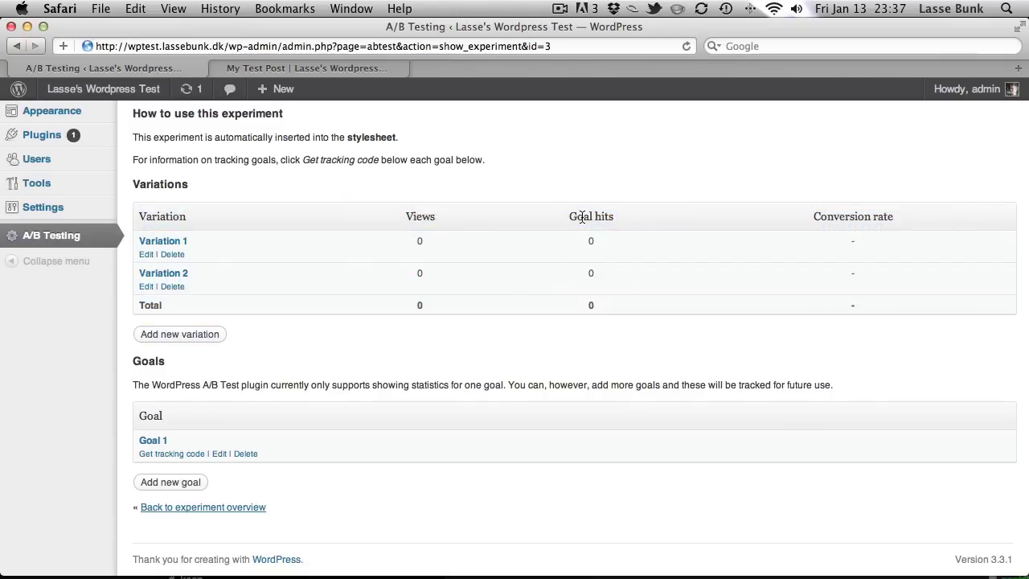
Review Goal 1's shortcode, onclick link and trackGoal(2) snippets, then copy [abtest goal="2"].
{"action": "left_click", "coordinate": [161, 455]}
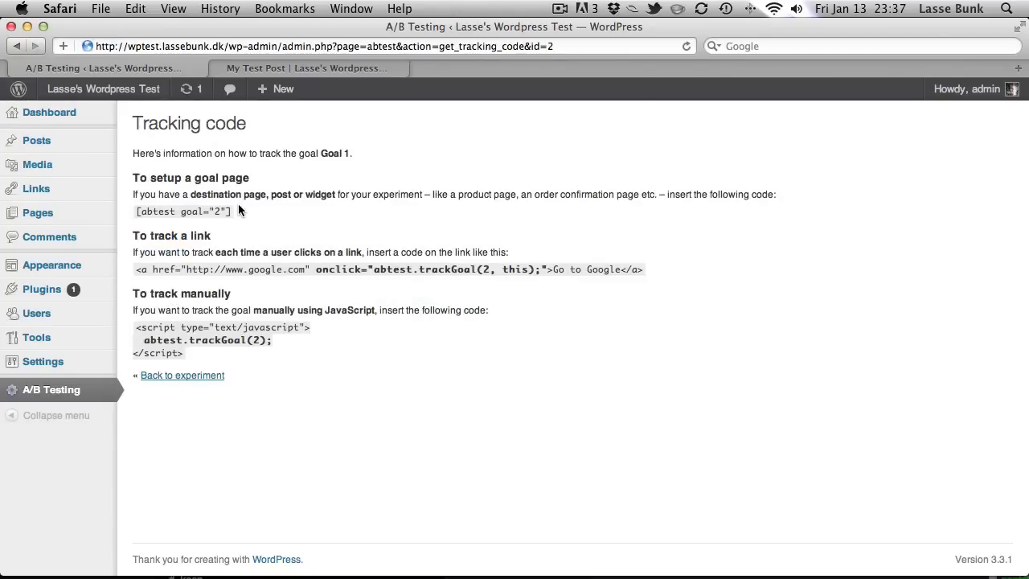
{"action": "left_click_drag", "start_coordinate": [234, 211], "coordinate": [137, 211]}
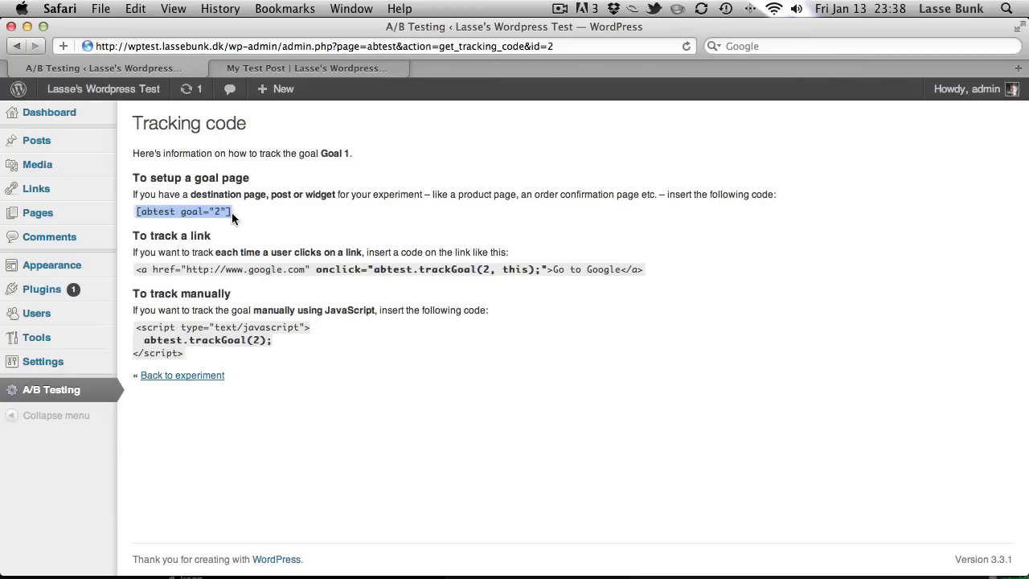
{"action": "left_click_drag", "start_coordinate": [318, 271], "coordinate": [546, 275]}
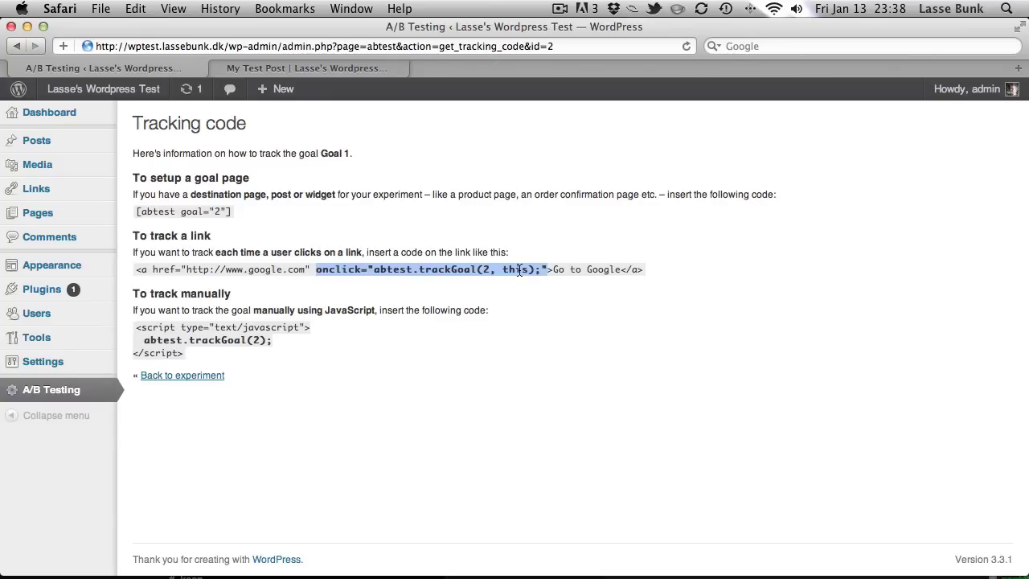
{"action": "left_click_drag", "start_coordinate": [278, 339], "coordinate": [141, 340]}
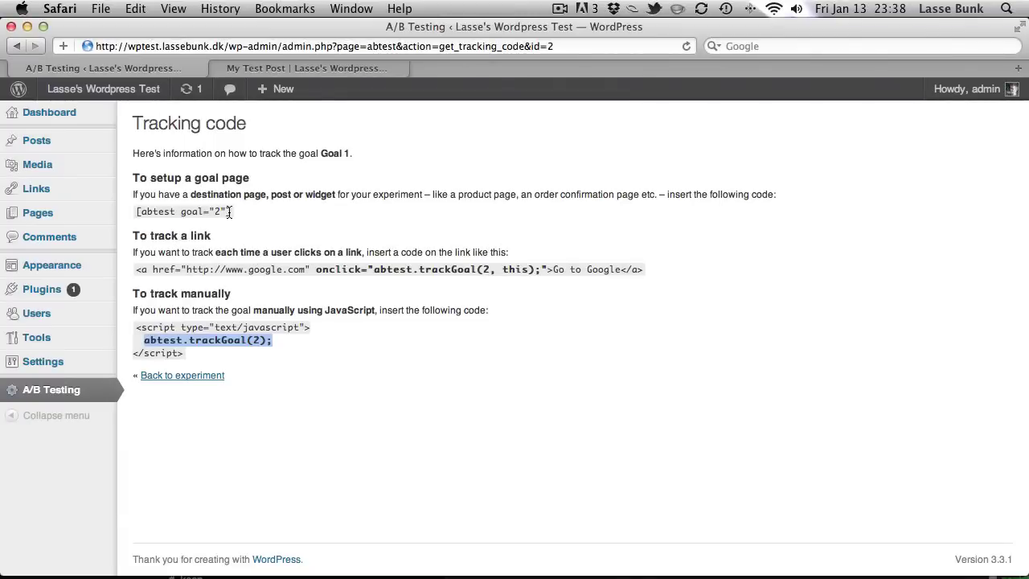
{"action": "left_click_drag", "start_coordinate": [230, 211], "coordinate": [135, 212]}
{"action": "key", "text": "super+c"}
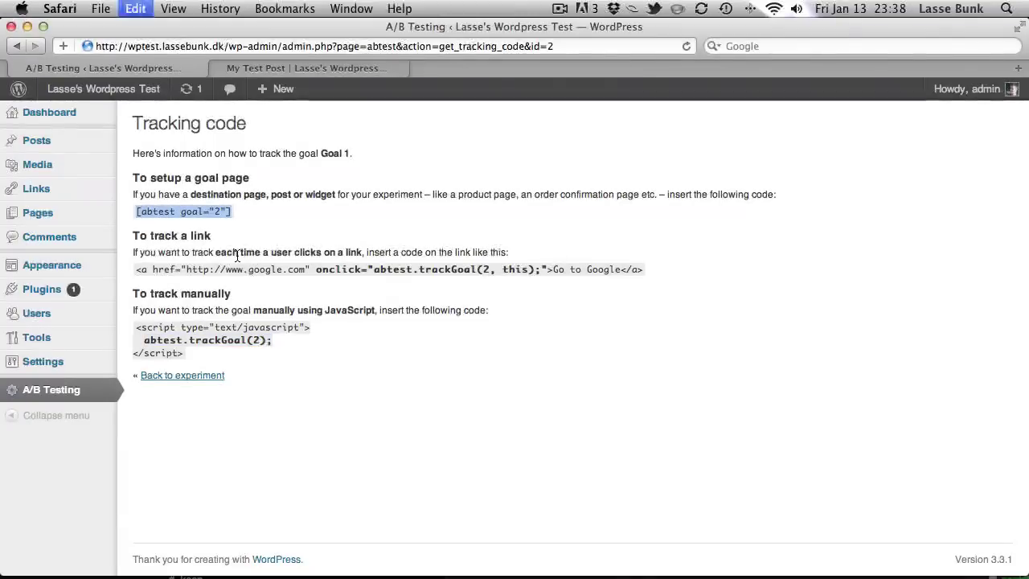
Start a new page titled 'My Goal Page'.
{"action": "left_click", "coordinate": [58, 218]}
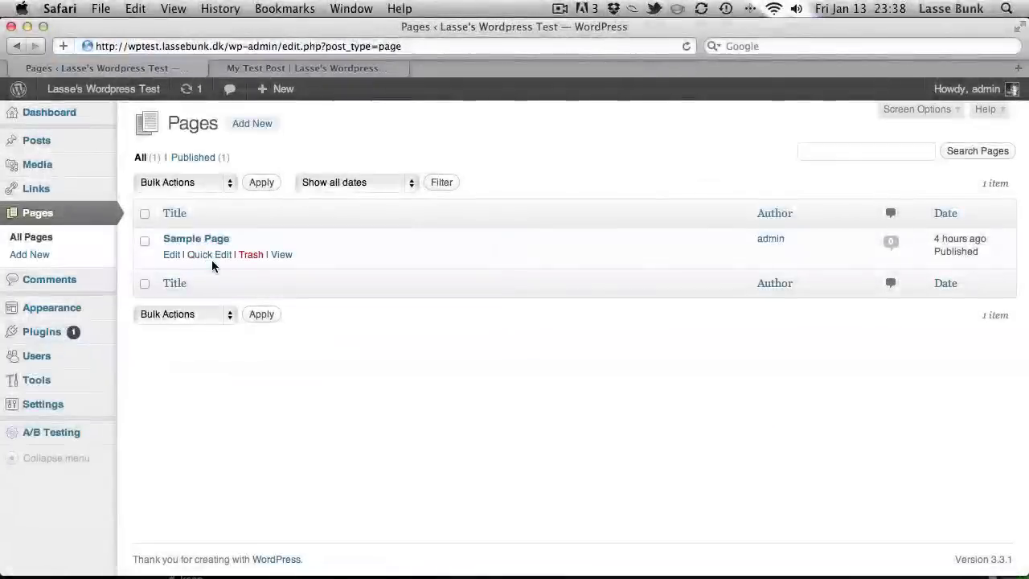
{"action": "left_click", "coordinate": [237, 126]}
{"action": "left_click", "coordinate": [267, 169]}
{"action": "type", "text": "My "}
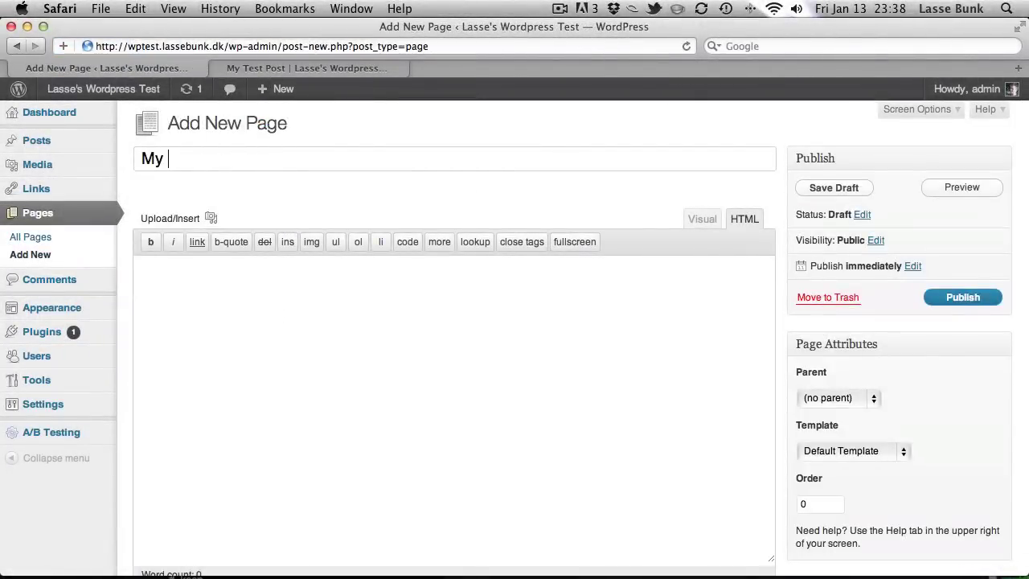
{"action": "type", "text": "Goal Page"}
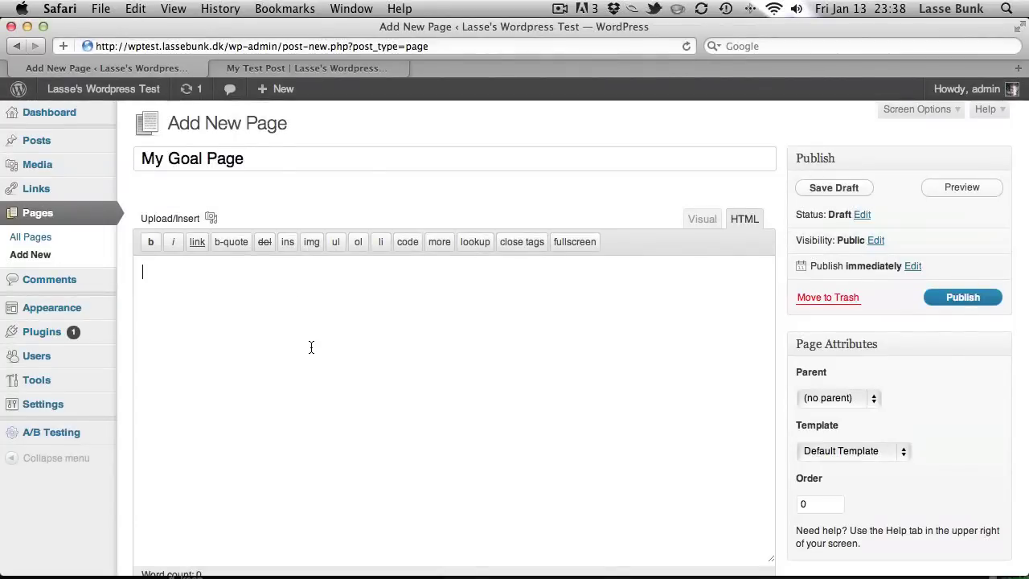
Put the shortcode between 'Tracking code goes here:' and 'End of page', and publish.
{"action": "key", "text": "super+v"}
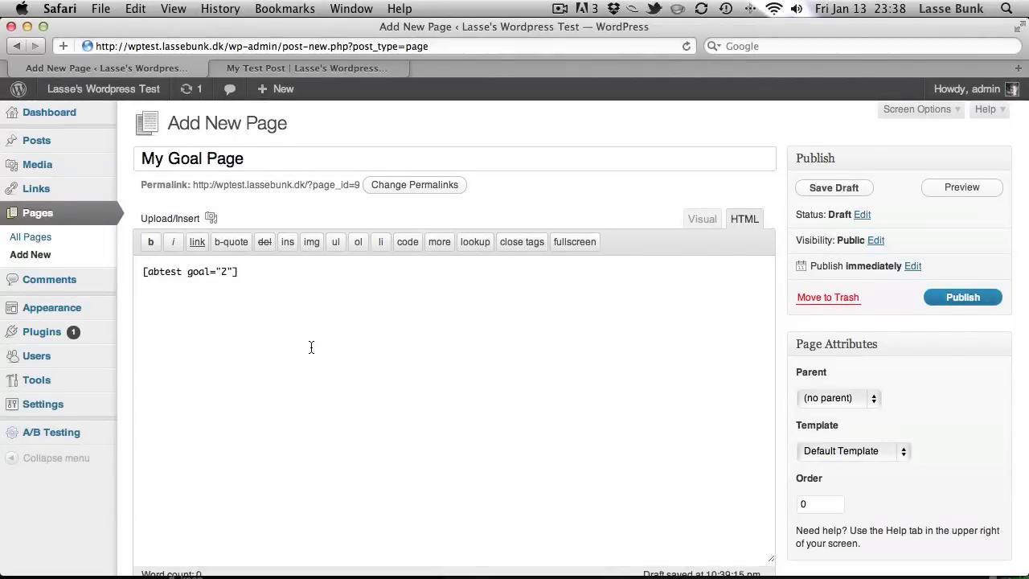
{"action": "key", "text": "Return"}
{"action": "key", "text": "Return"}
{"action": "type", "text": "Tr"}
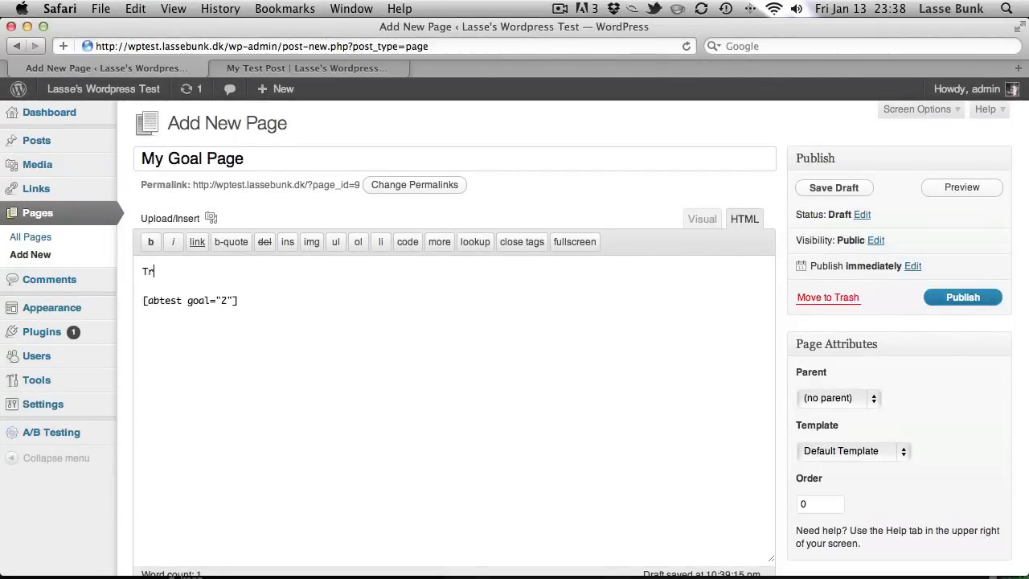
{"action": "type", "text": "acking code goes here:"}
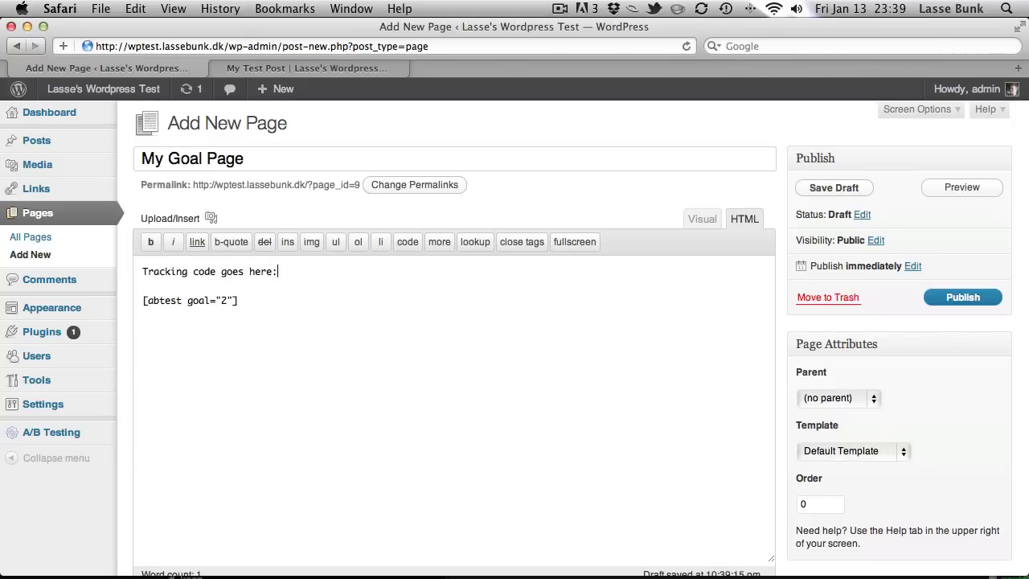
{"action": "key", "text": "Return"}
{"action": "key", "text": "Return"}
{"action": "type", "text": "End of page."}
{"action": "left_click", "coordinate": [970, 298]}
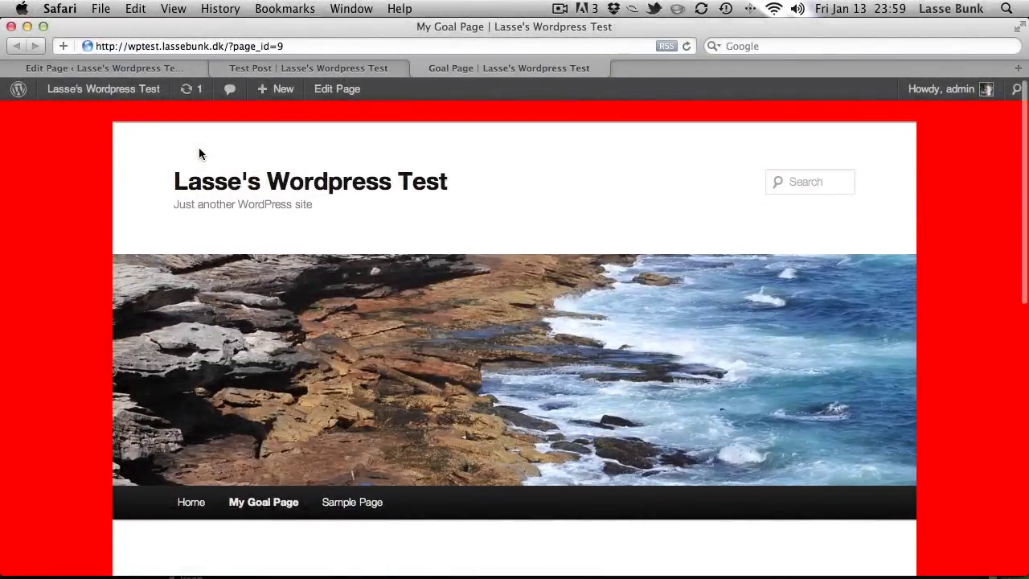
Scroll through the published goal page to check its text.
{"action": "scroll", "coordinate": [200, 149], "scroll_direction": "down", "scroll_amount": 5}
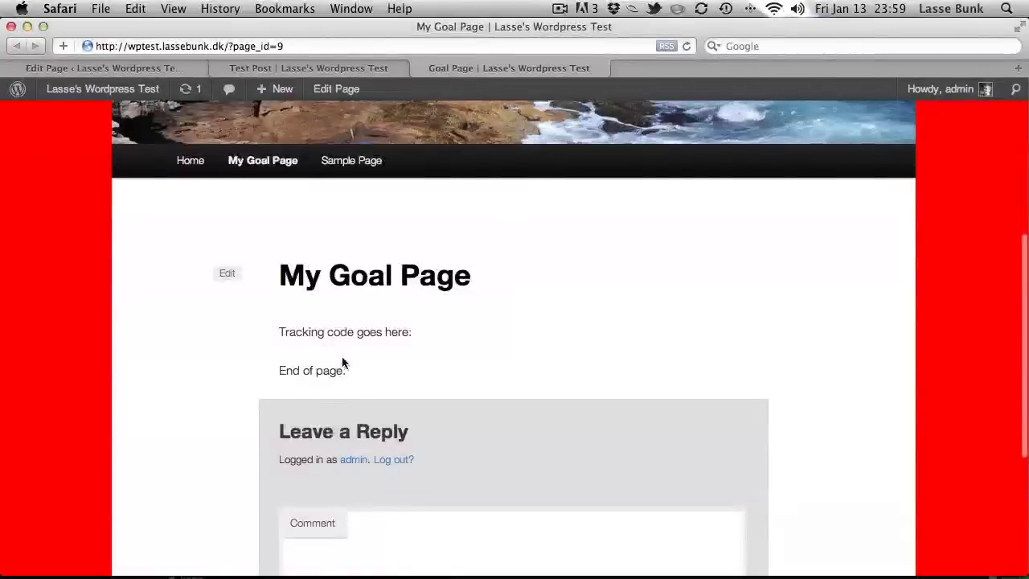
{"action": "left_click_drag", "start_coordinate": [348, 372], "coordinate": [282, 331]}
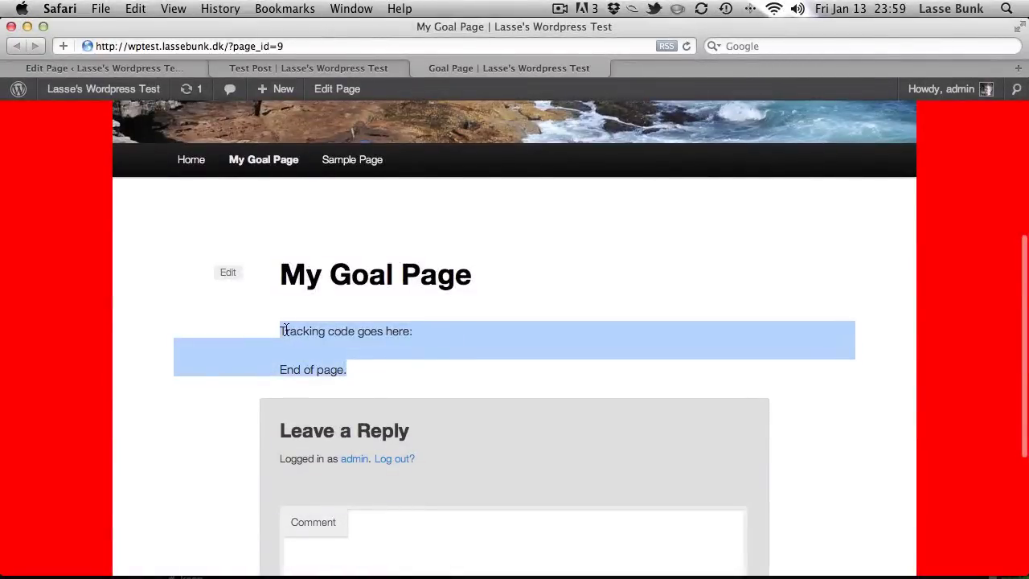
{"action": "left_click", "coordinate": [286, 330]}
View Experiment 1's statistics: Variation 2 with one goal hit and 100% conversion.
{"action": "left_click", "coordinate": [161, 68]}
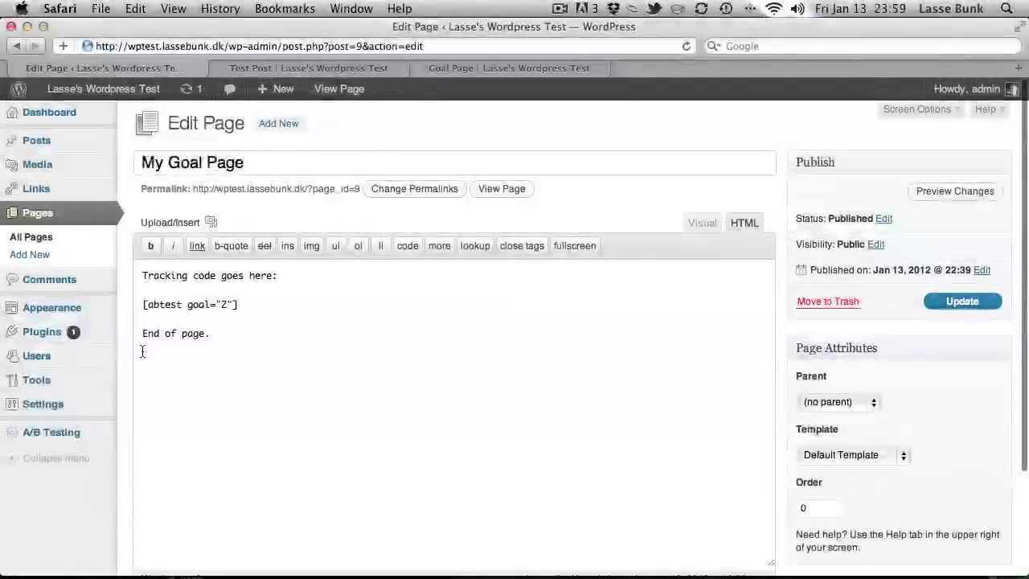
{"action": "left_click", "coordinate": [79, 419]}
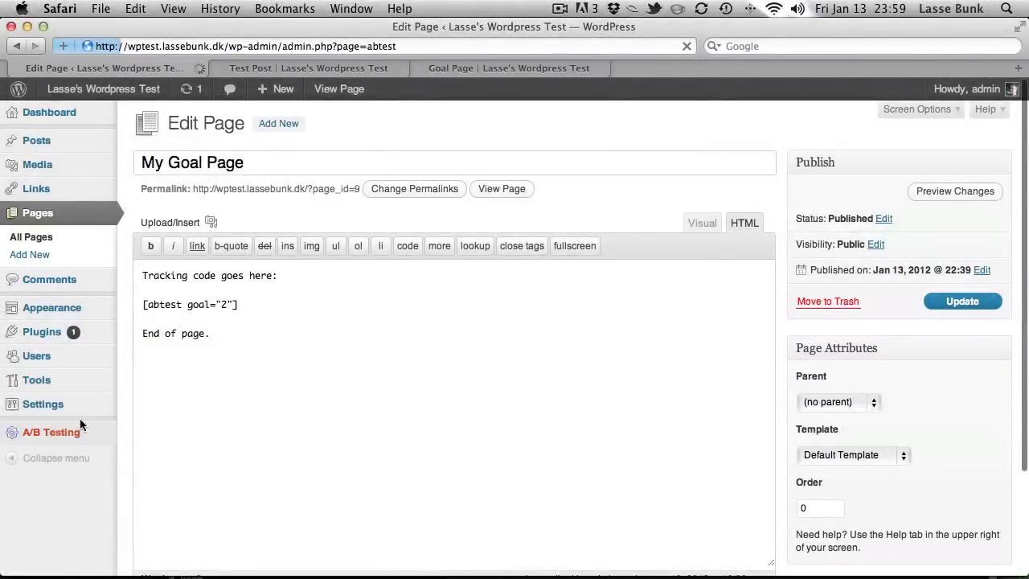
{"action": "left_click", "coordinate": [190, 211]}
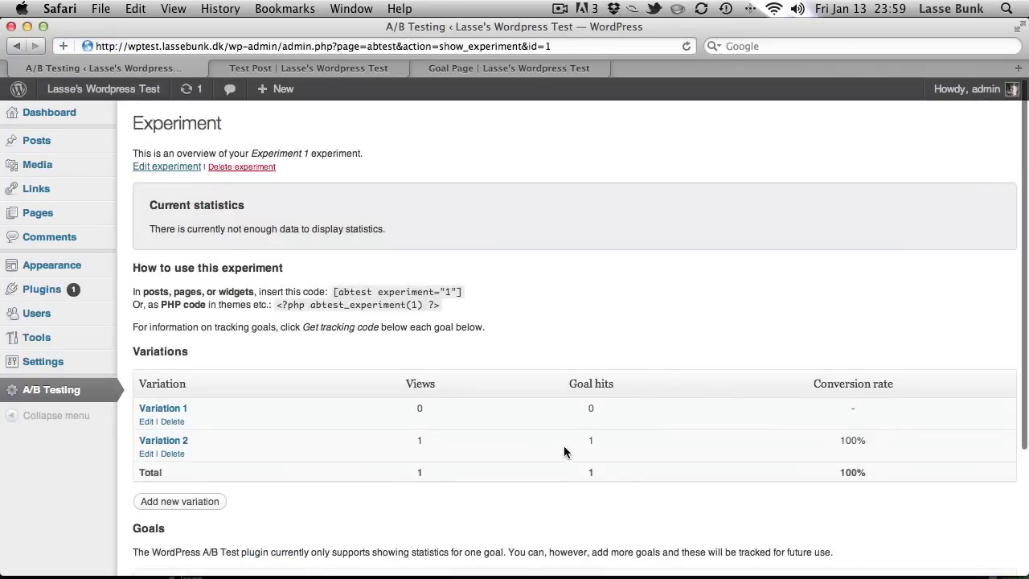
{"action": "scroll", "coordinate": [603, 450], "scroll_direction": "down", "scroll_amount": 4}
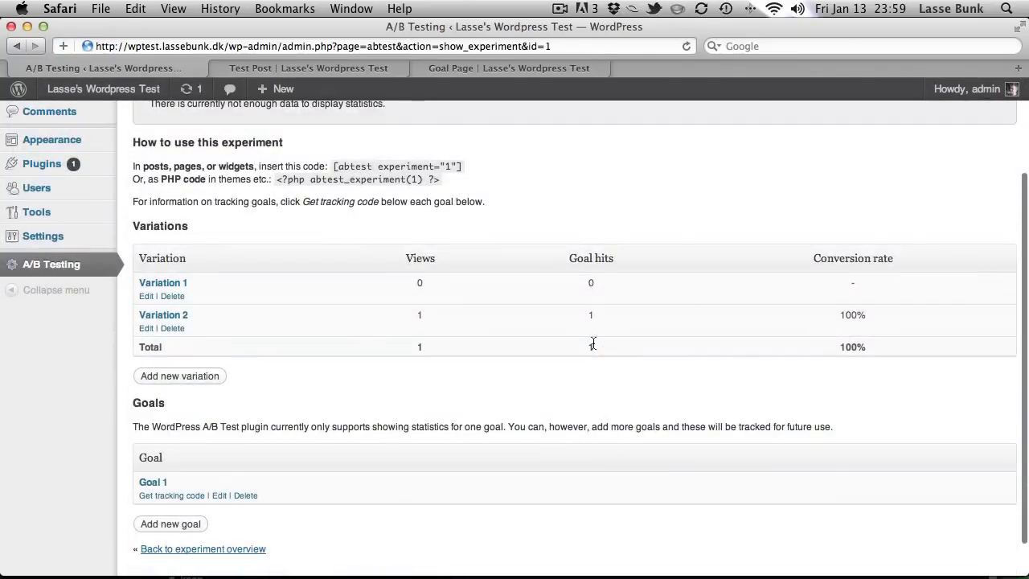
{"action": "left_click_drag", "start_coordinate": [592, 344], "coordinate": [536, 281]}
{"action": "left_click", "coordinate": [540, 293]}
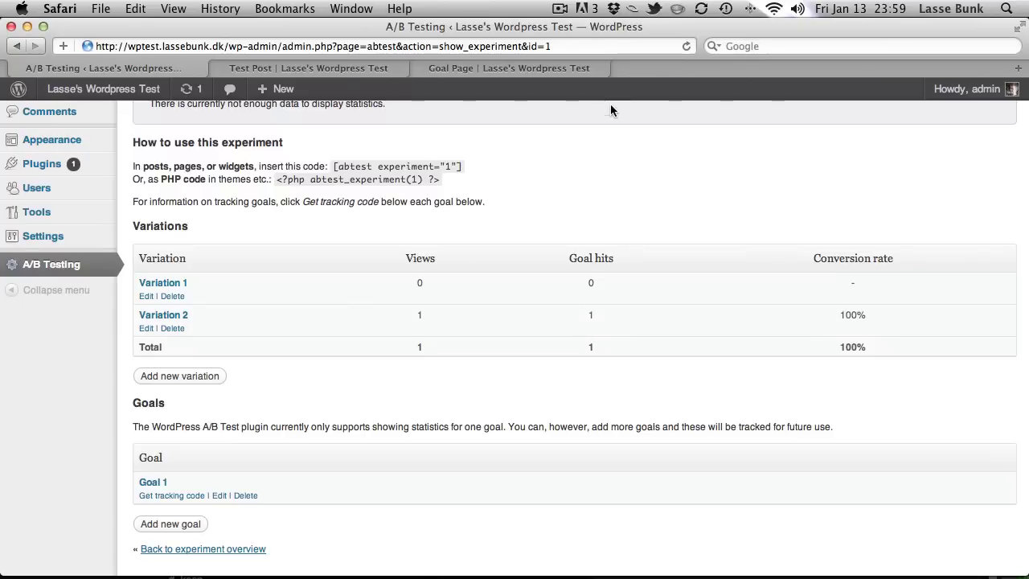
{"action": "double_click", "coordinate": [625, 74]}
Load lassebunk.dk and list the Plugins category posts, such as Sitemap Notifier and ApiBuilder.
{"action": "type", "text": "lassebunk.dk"}
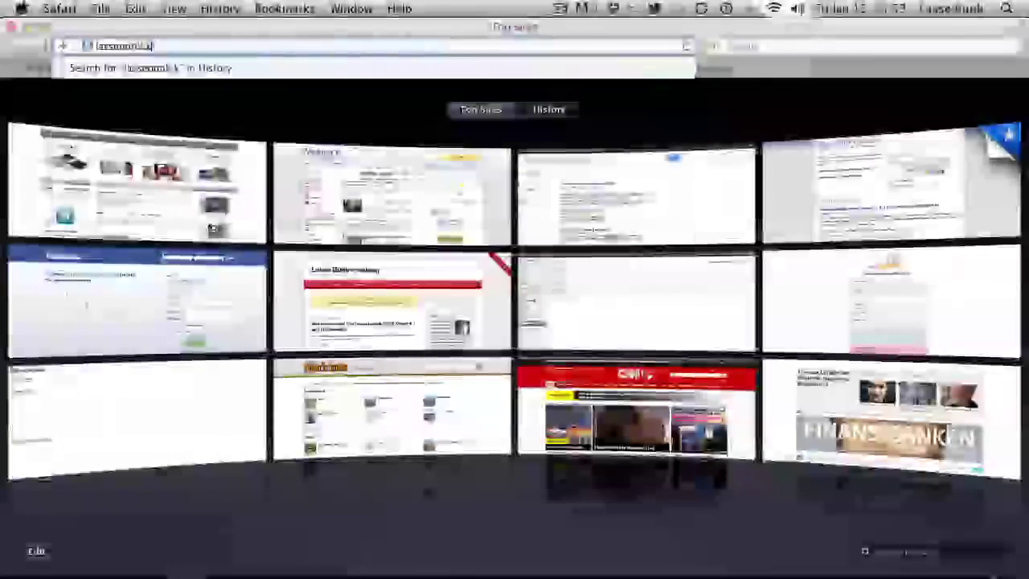
{"action": "key", "text": "Return"}
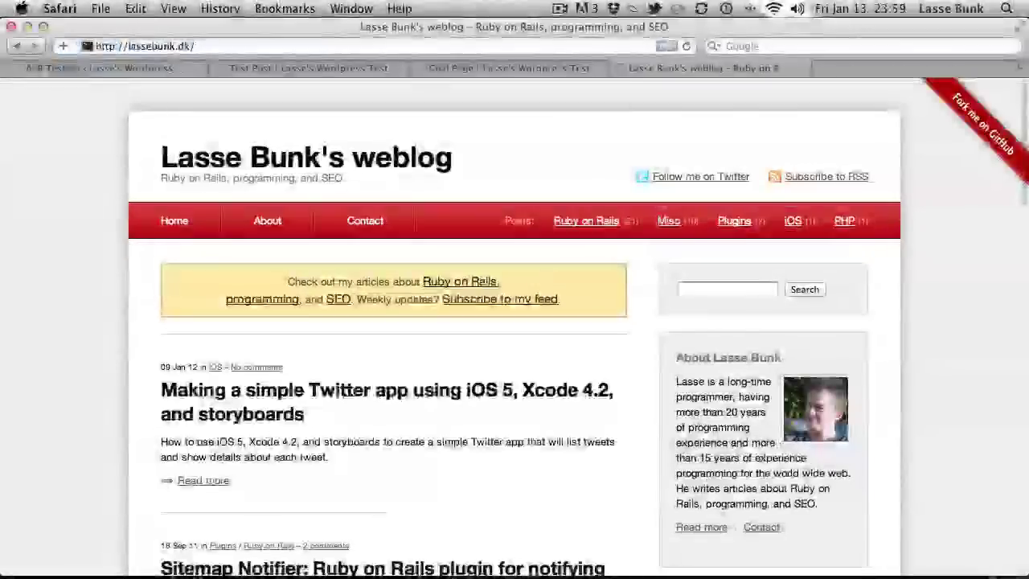
{"action": "left_click", "coordinate": [734, 222]}
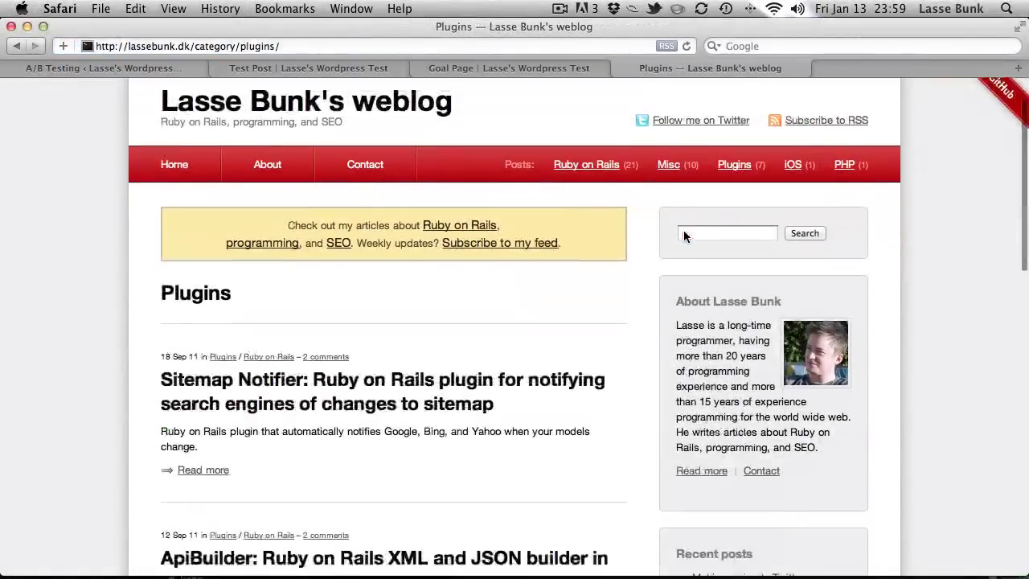